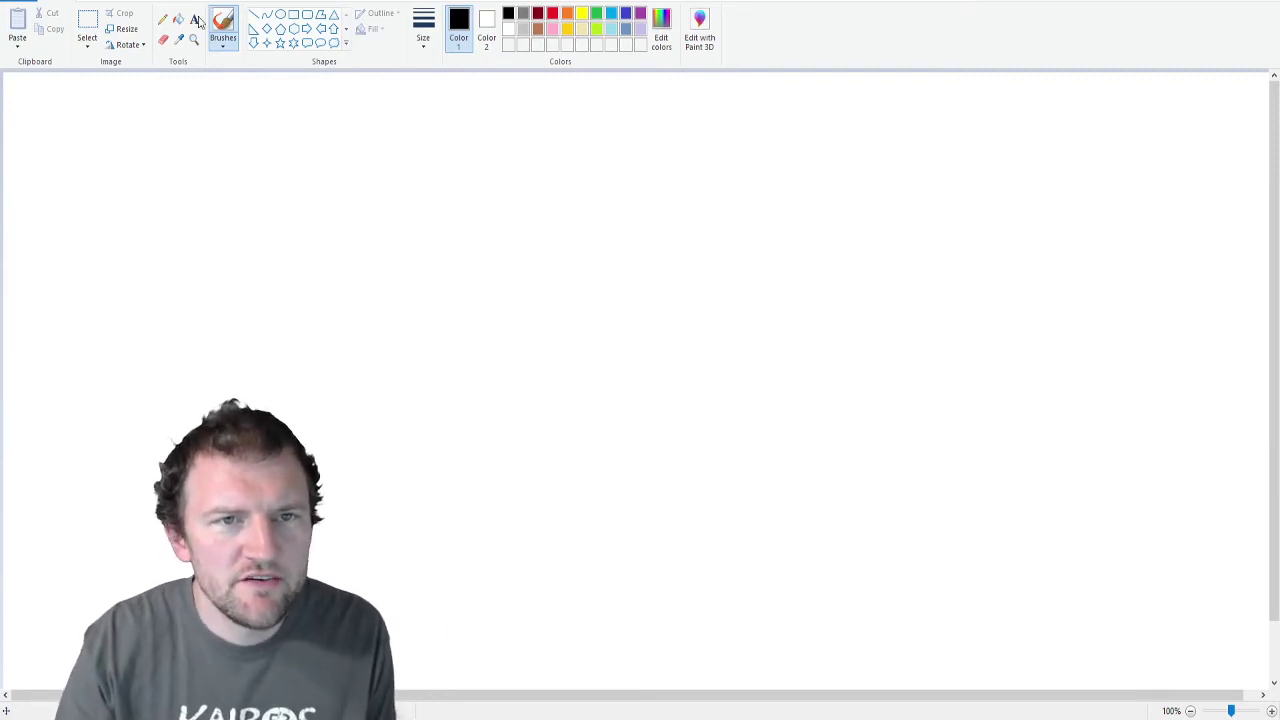
# - Pick the Text tool so a title can be typed on the blank canvas
pyautogui.click(196, 21)
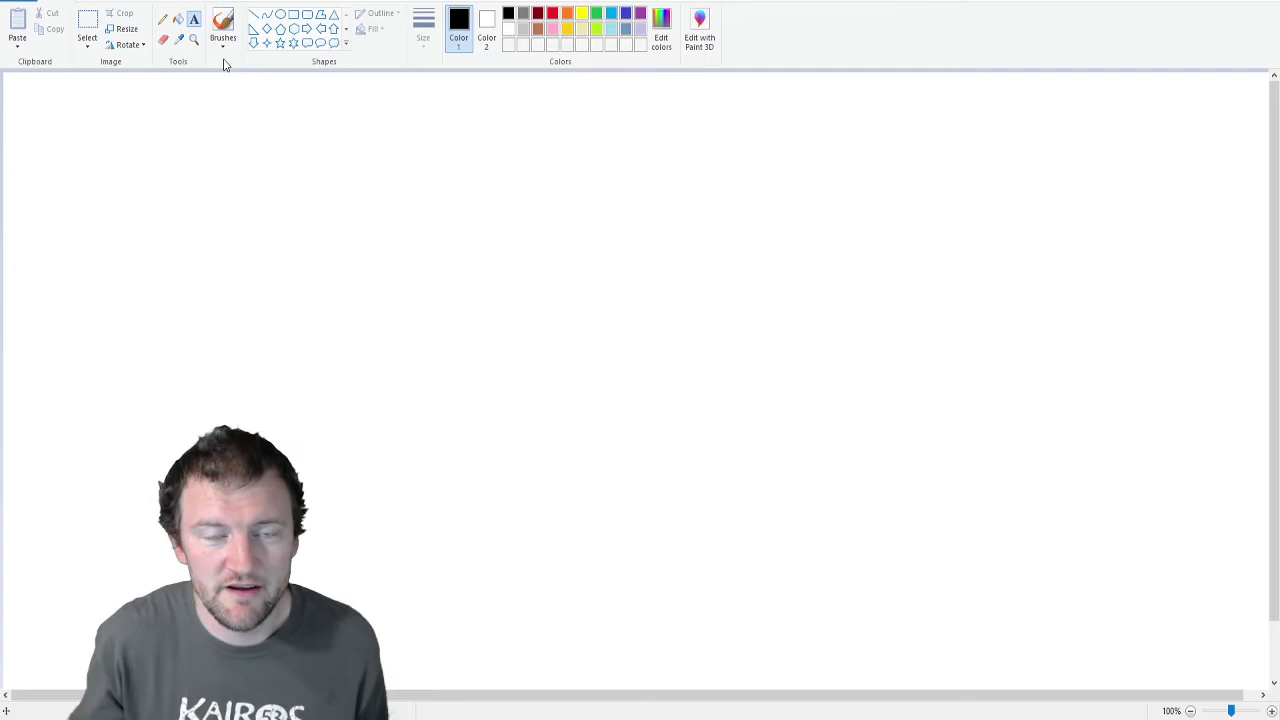
# - Type 'Learned Helplessness' at the top, widen its box to one line, and select it for enlarging
pyautogui.click(186, 196)
pyautogui.write('Lear')
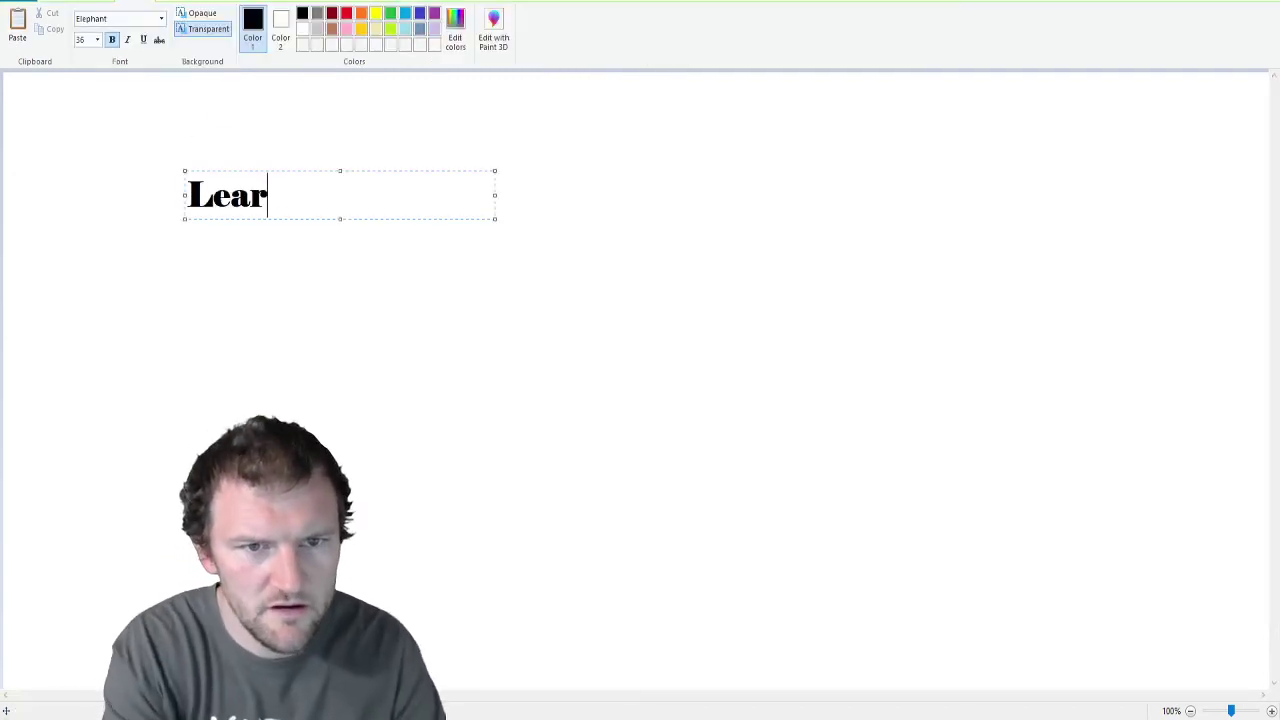
pyautogui.write('ned Helplessness')
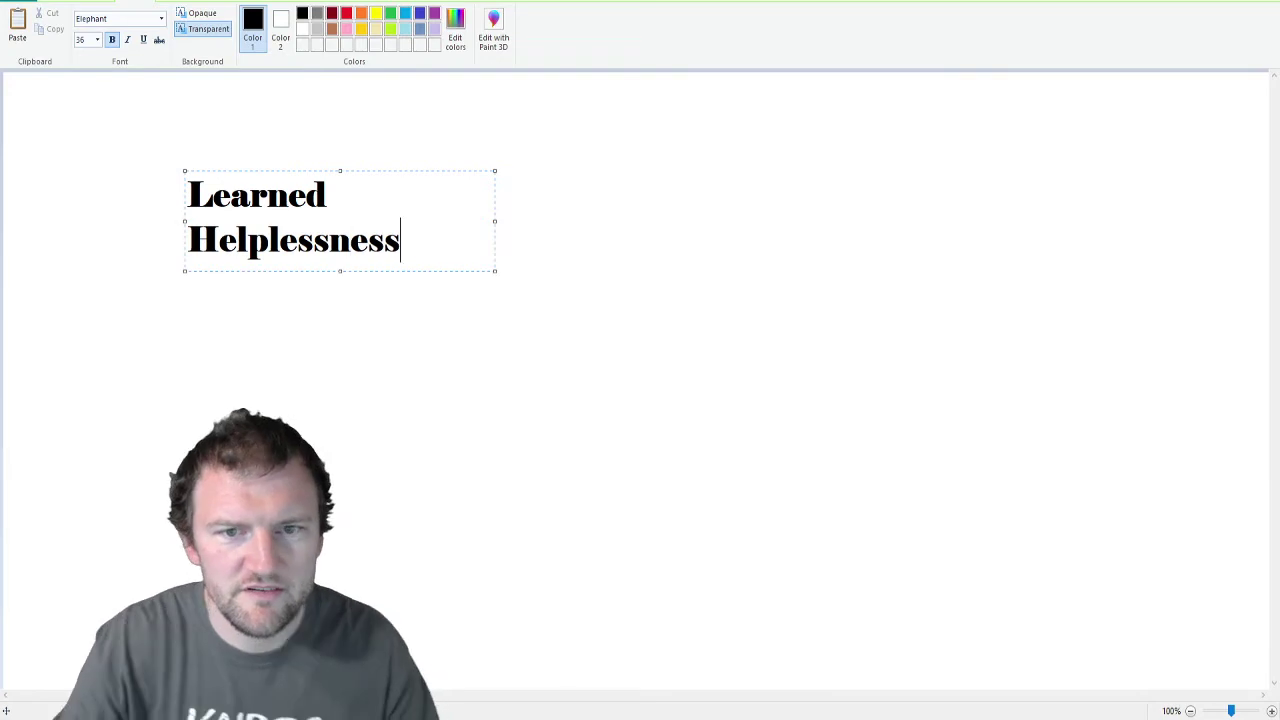
pyautogui.moveTo(494, 221); pyautogui.dragTo(785, 221)
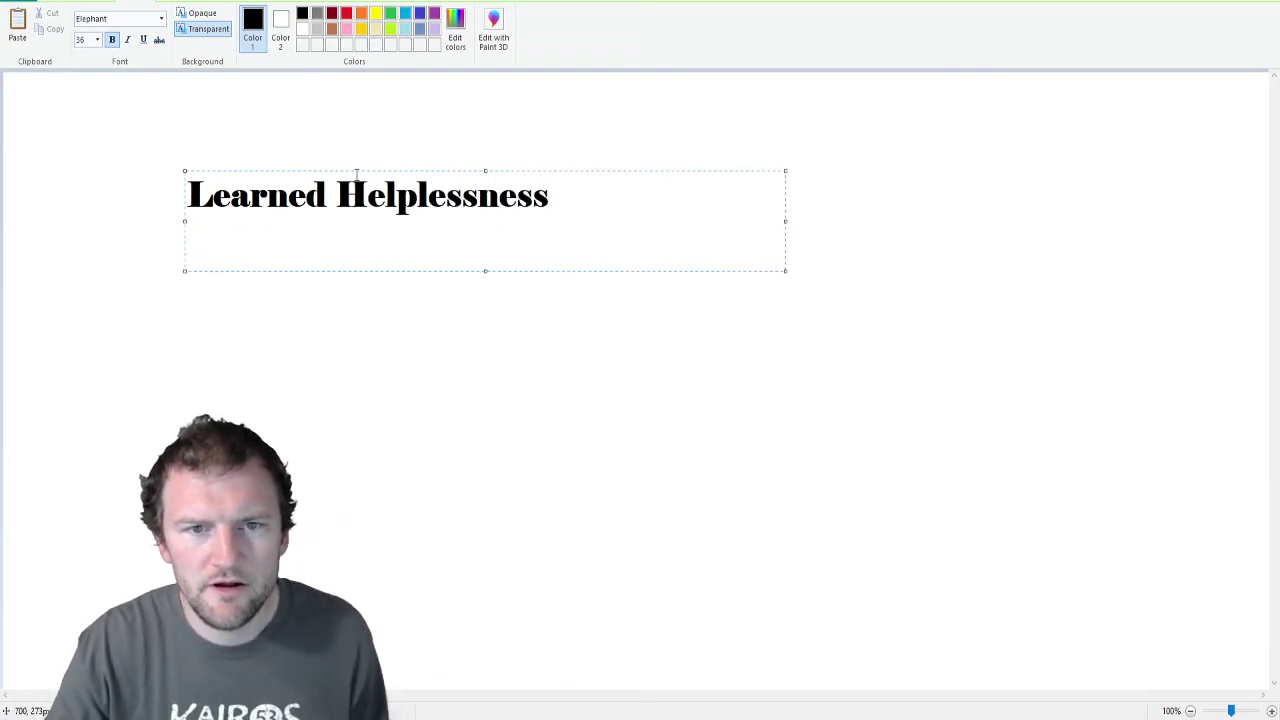
pyautogui.moveTo(617, 205); pyautogui.dragTo(35, 195)
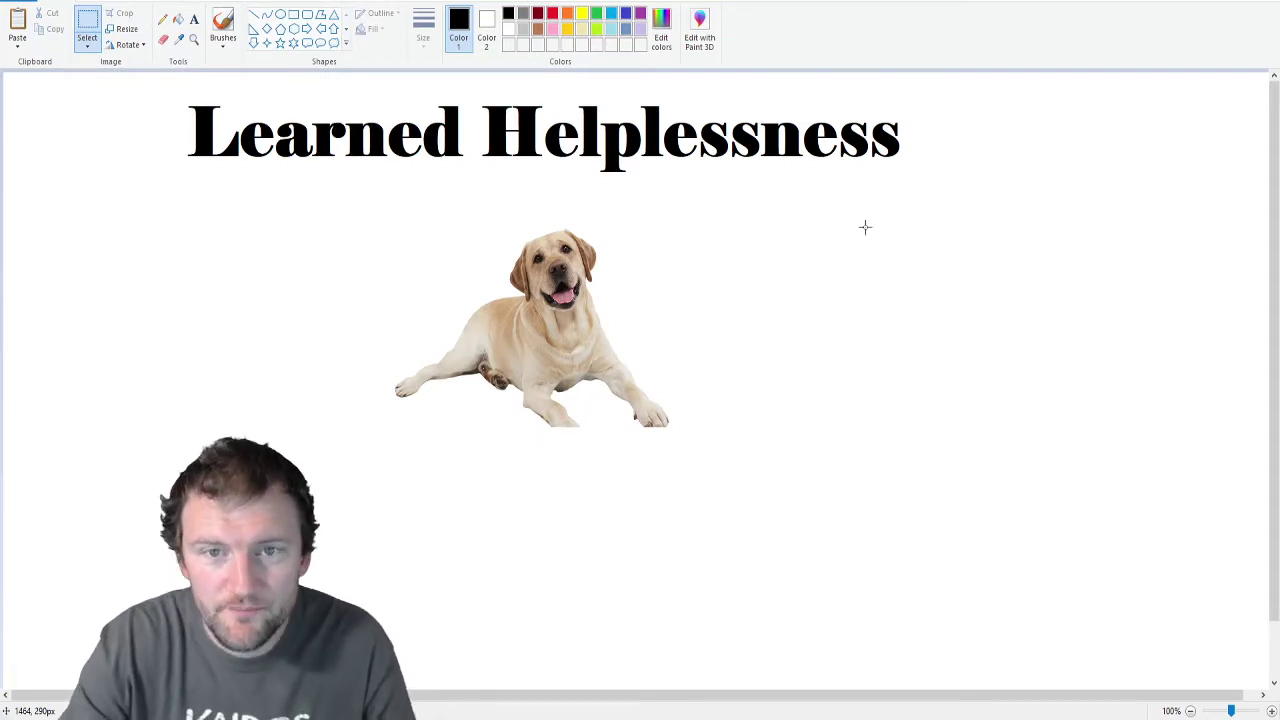
# - Select the dog photo and move it down and to the left
pyautogui.moveTo(496, 296); pyautogui.dragTo(355, 221)
pyautogui.moveTo(584, 327); pyautogui.dragTo(771, 457)
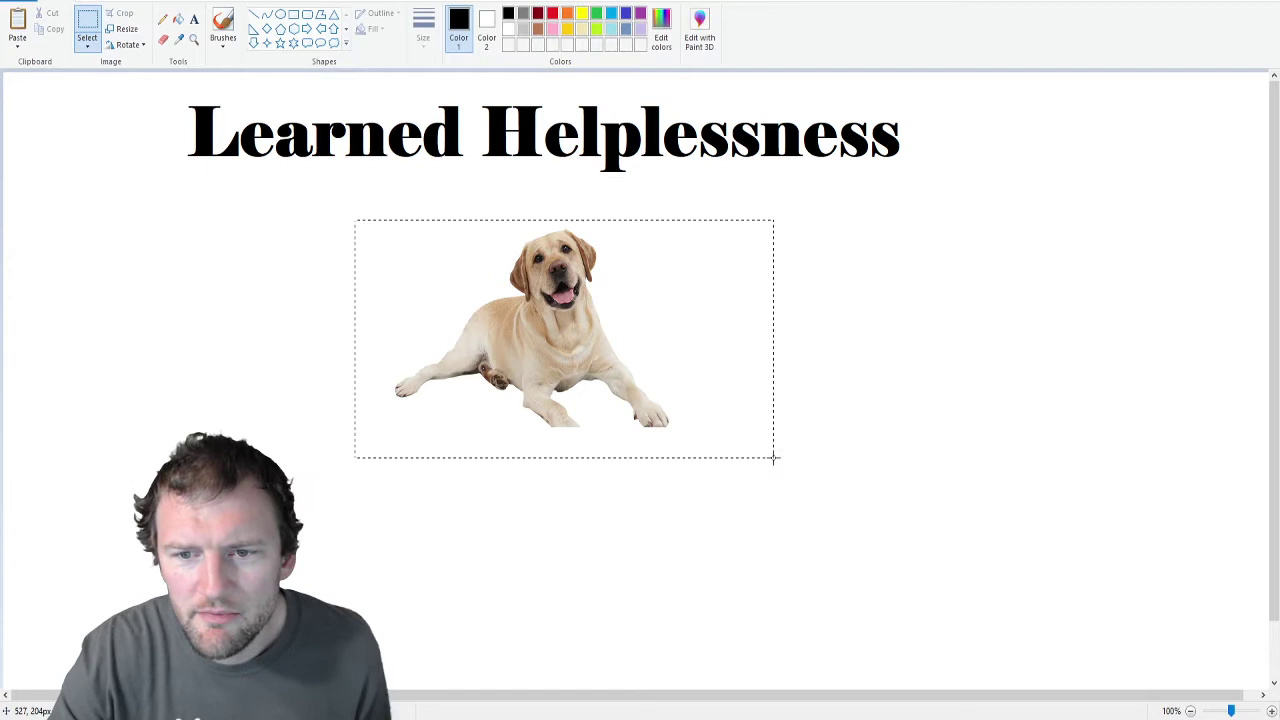
pyautogui.moveTo(623, 334); pyautogui.dragTo(410, 470)
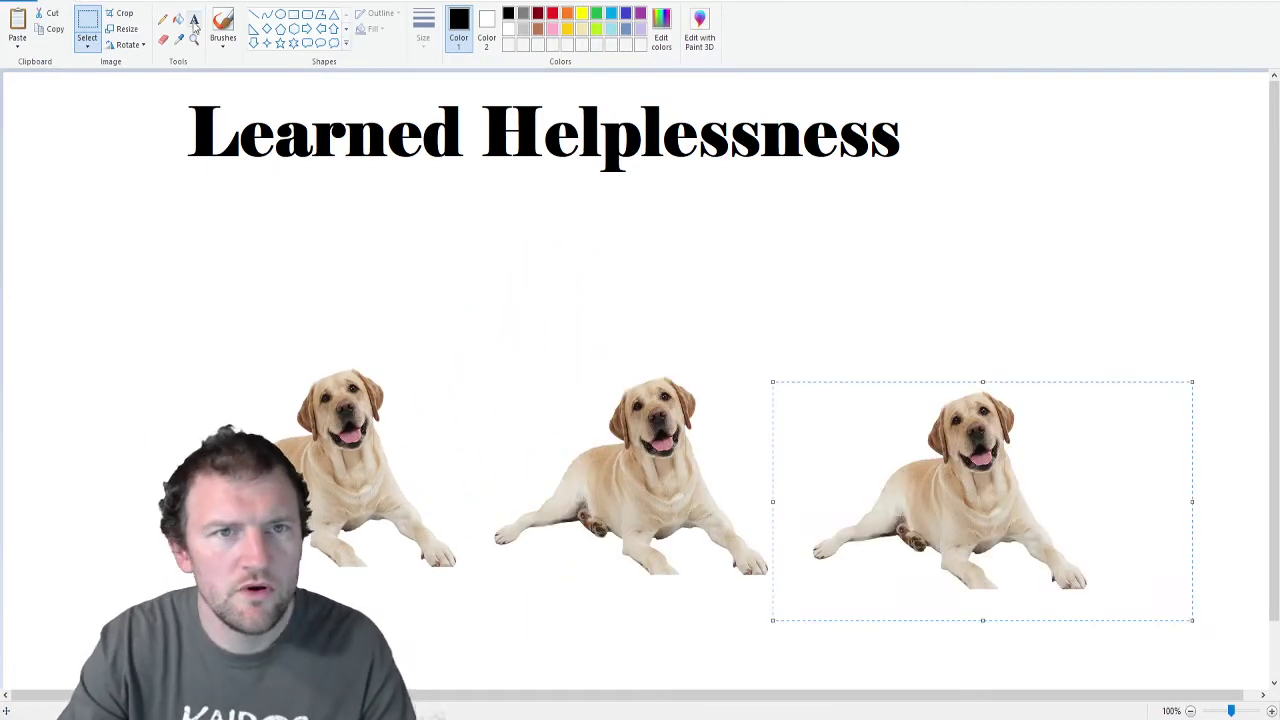
# - Label the first dog with the number 1 and outline it with a rectangle
pyautogui.click(194, 19)
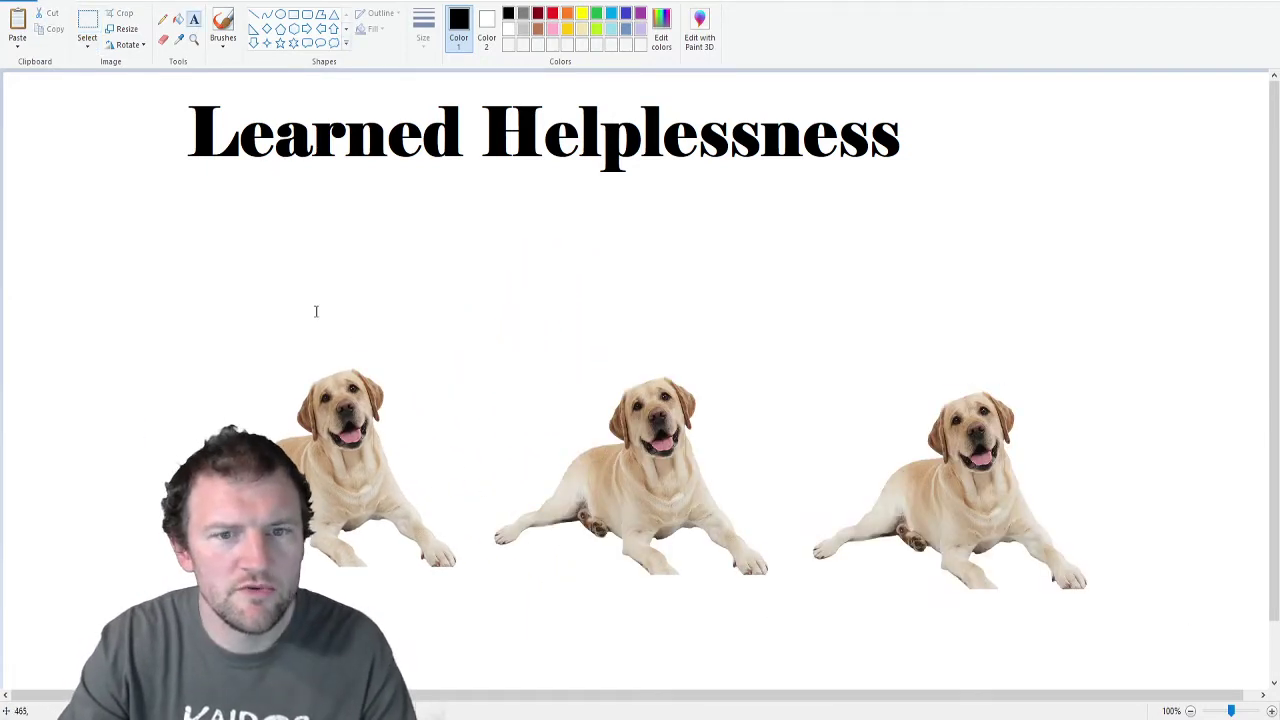
pyautogui.moveTo(317, 274); pyautogui.dragTo(949, 366)
pyautogui.write('1')
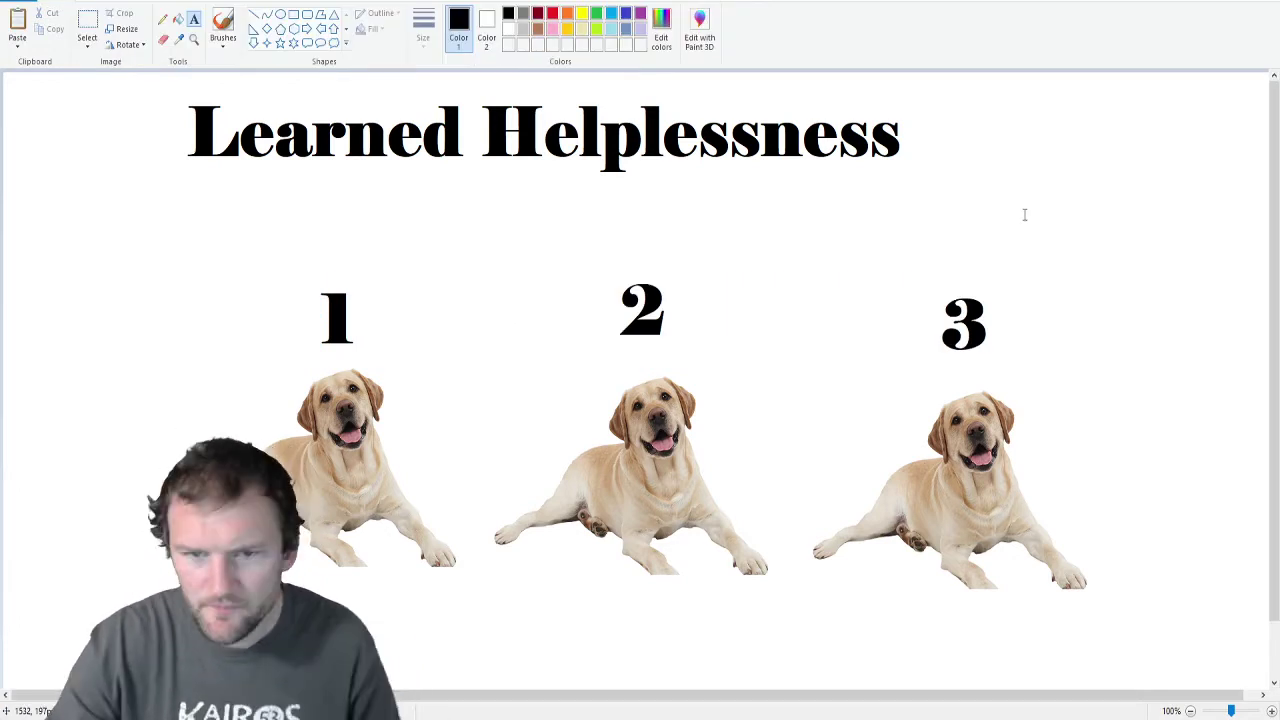
pyautogui.click(307, 14)
pyautogui.moveTo(272, 209); pyautogui.dragTo(337, 374)
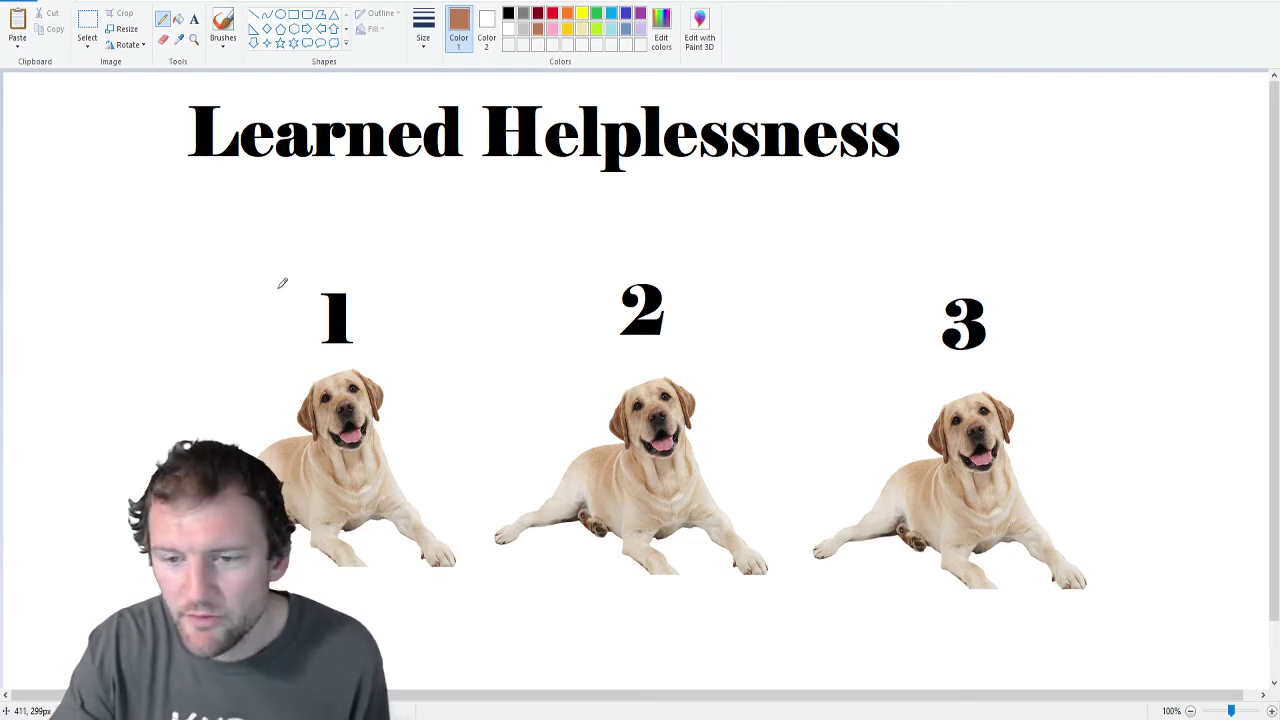
# - Draw brown vertical straps on the left and right of dogs 1, 2 and 3
pyautogui.moveTo(281, 285); pyautogui.dragTo(277, 402)
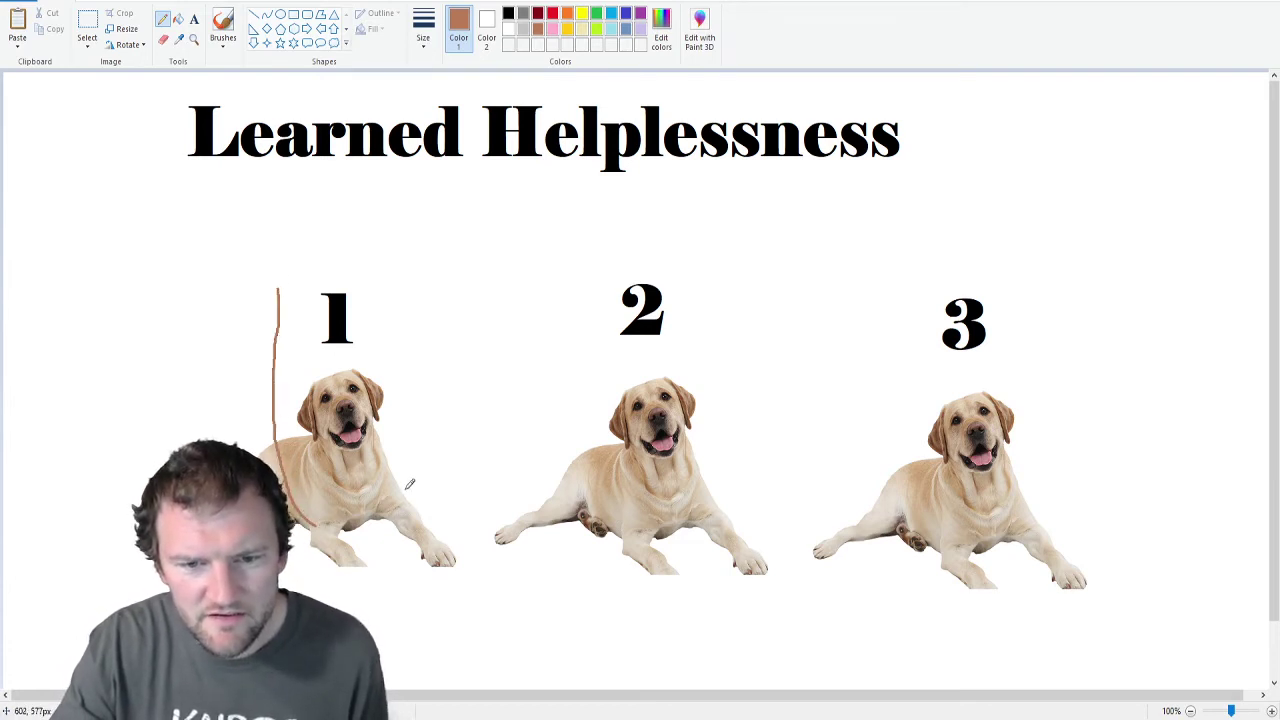
pyautogui.moveTo(405, 489)
pyautogui.mouseDown()
pyautogui.moveTo(421, 300)
pyautogui.moveTo(408, 274)
pyautogui.mouseUp()
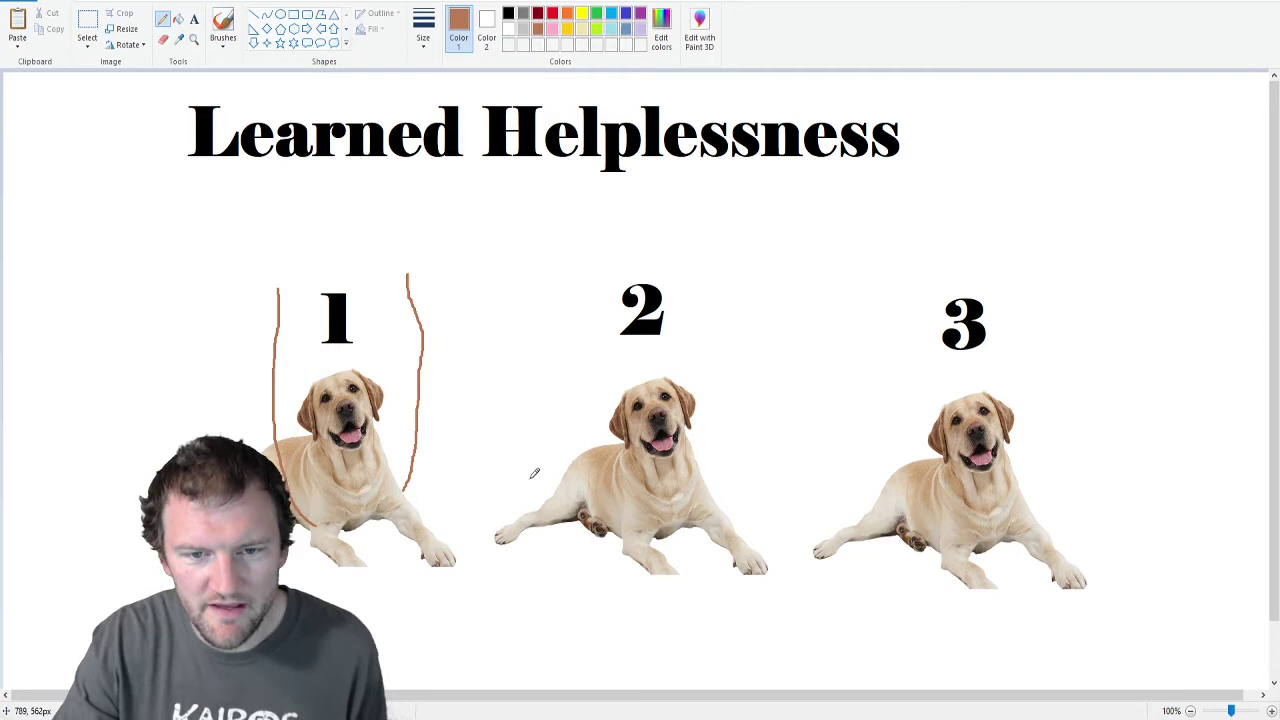
pyautogui.moveTo(551, 283)
pyautogui.mouseDown()
pyautogui.moveTo(594, 482)
pyautogui.moveTo(632, 534)
pyautogui.mouseUp()
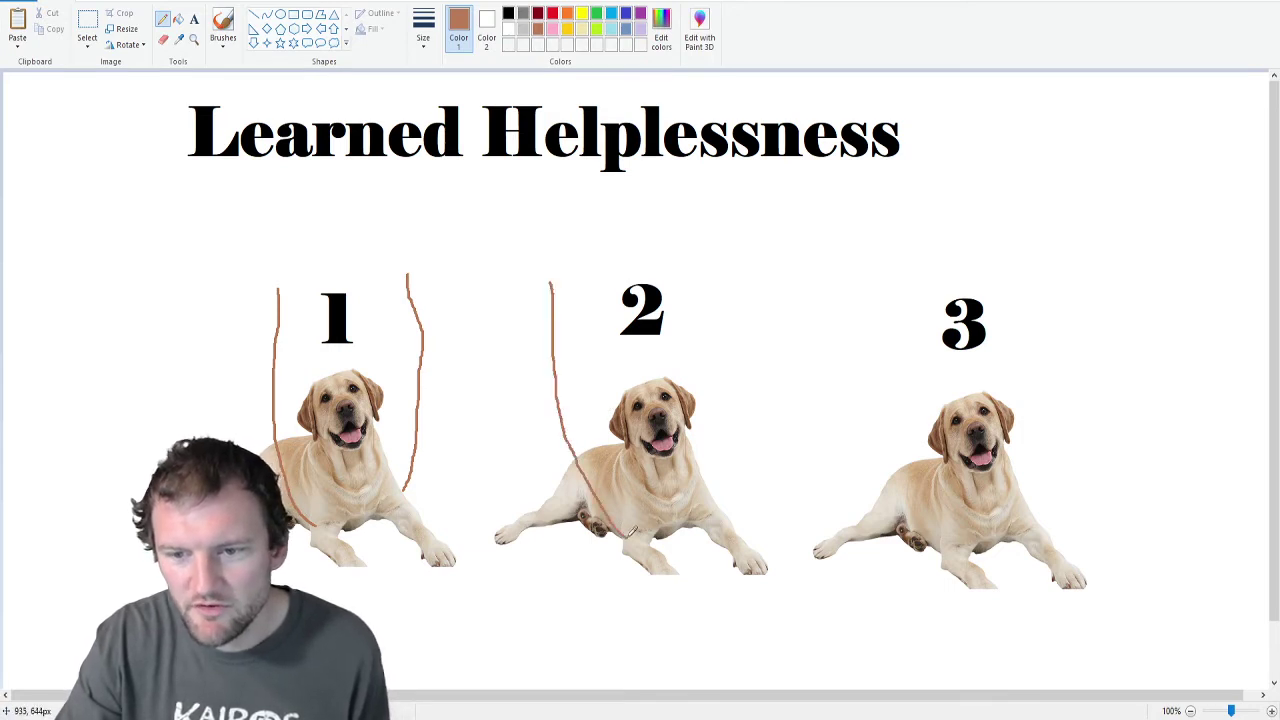
pyautogui.moveTo(720, 500); pyautogui.dragTo(724, 282)
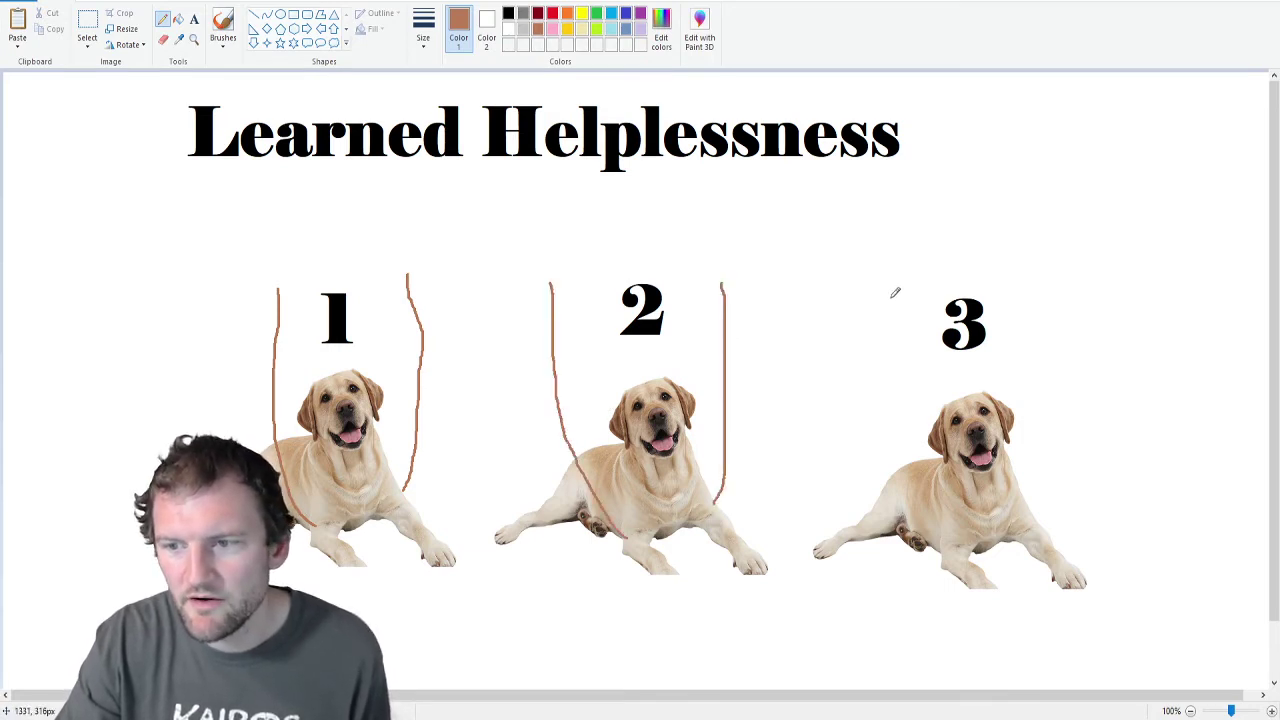
pyautogui.moveTo(888, 297)
pyautogui.mouseDown()
pyautogui.moveTo(902, 478)
pyautogui.moveTo(950, 544)
pyautogui.mouseUp()
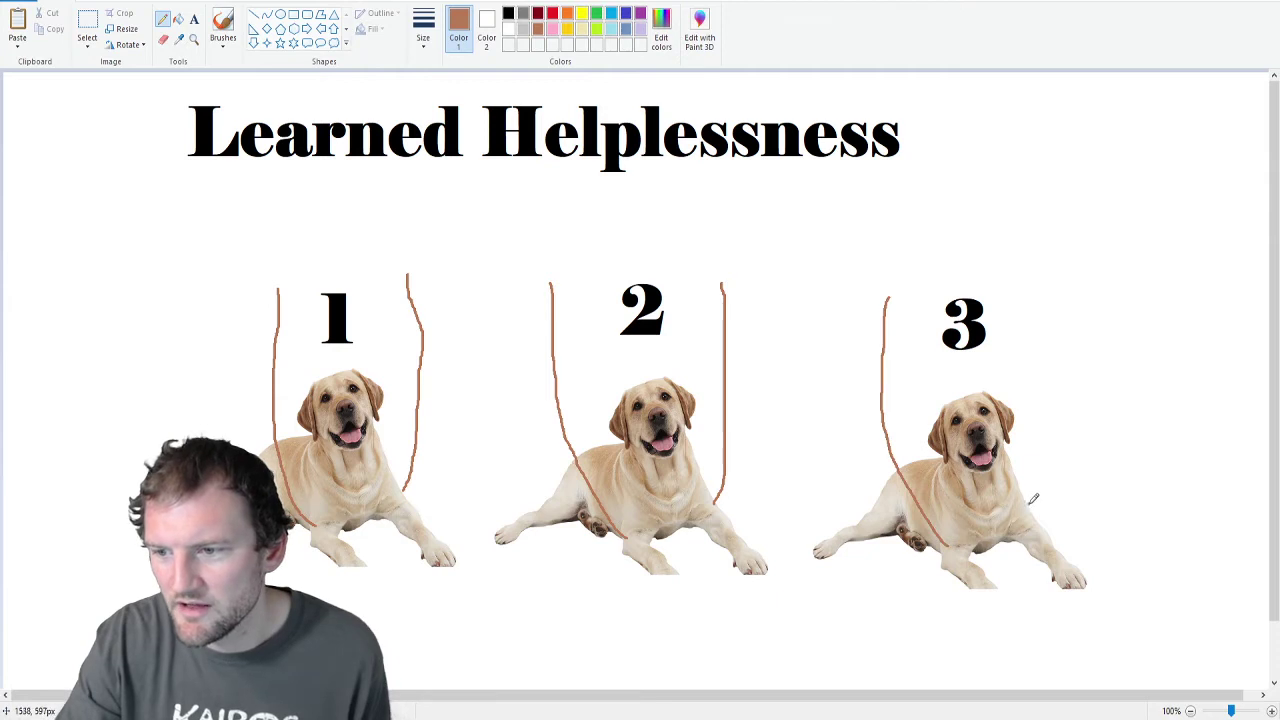
pyautogui.moveTo(1034, 498); pyautogui.dragTo(1039, 304)
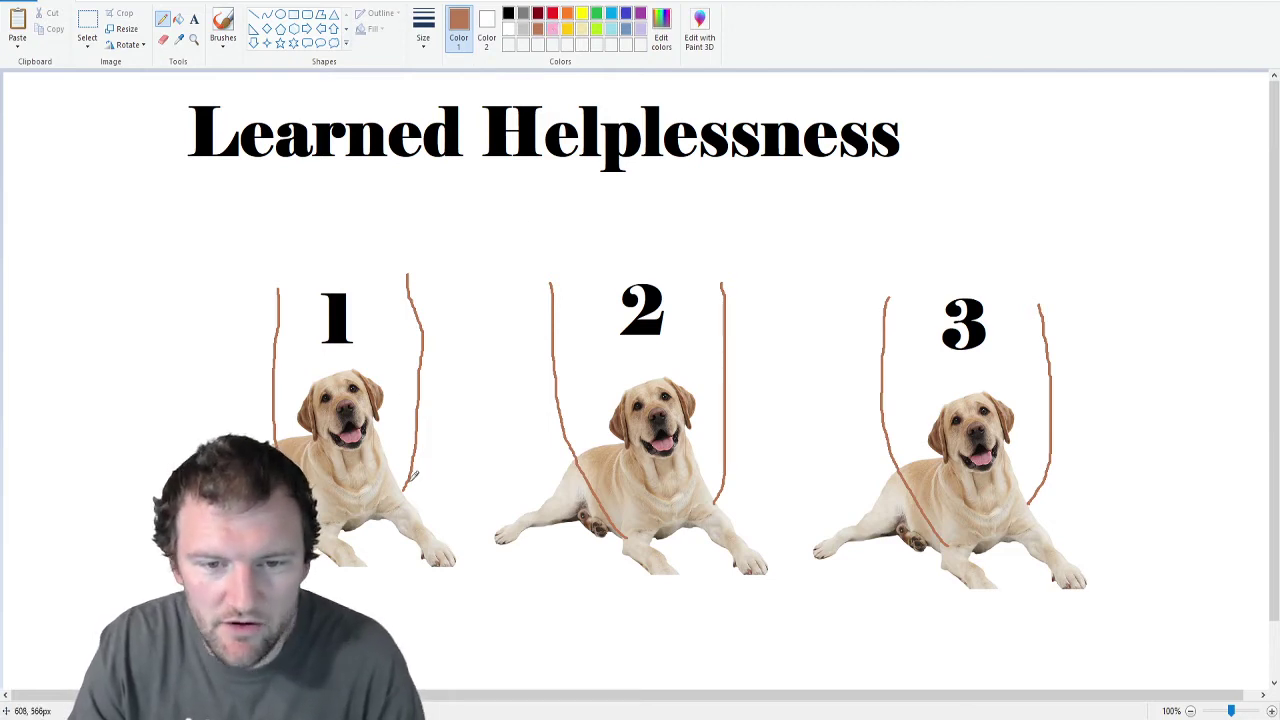
# - Place a copied yellow shock bolt beside dog 3
pyautogui.click(581, 13)
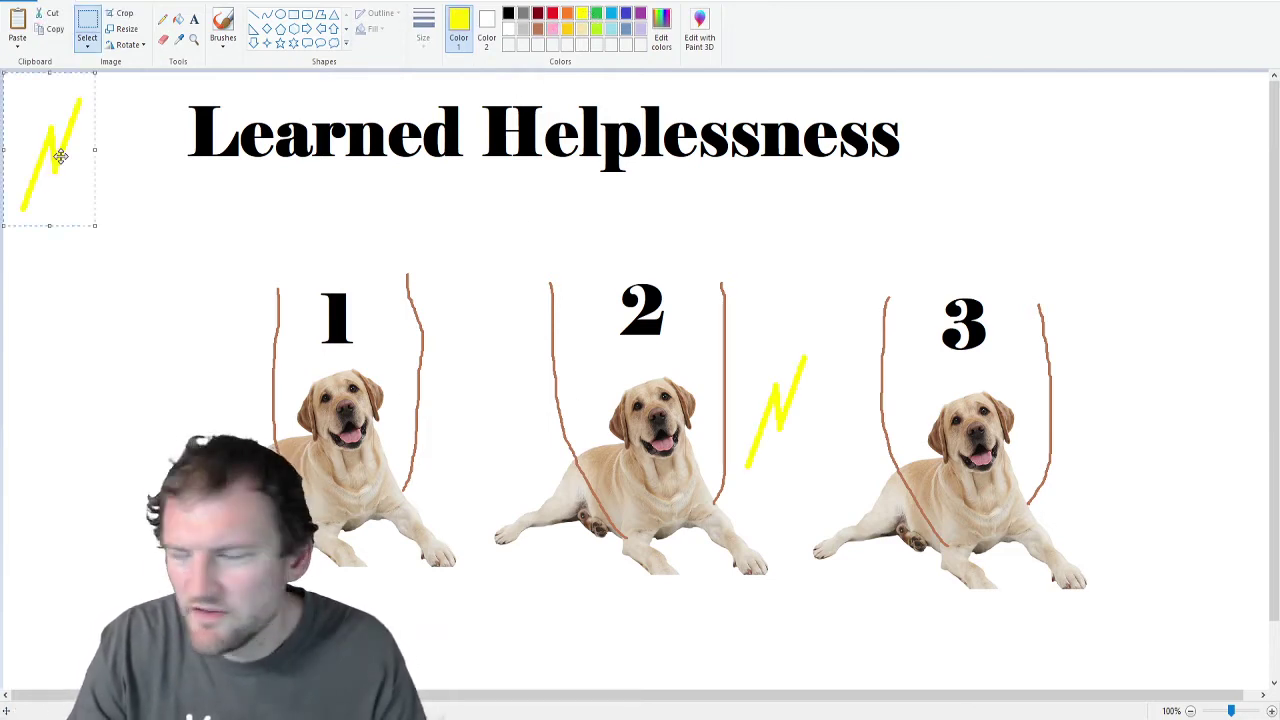
pyautogui.moveTo(57, 151); pyautogui.dragTo(1114, 406)
pyautogui.click(1030, 201)
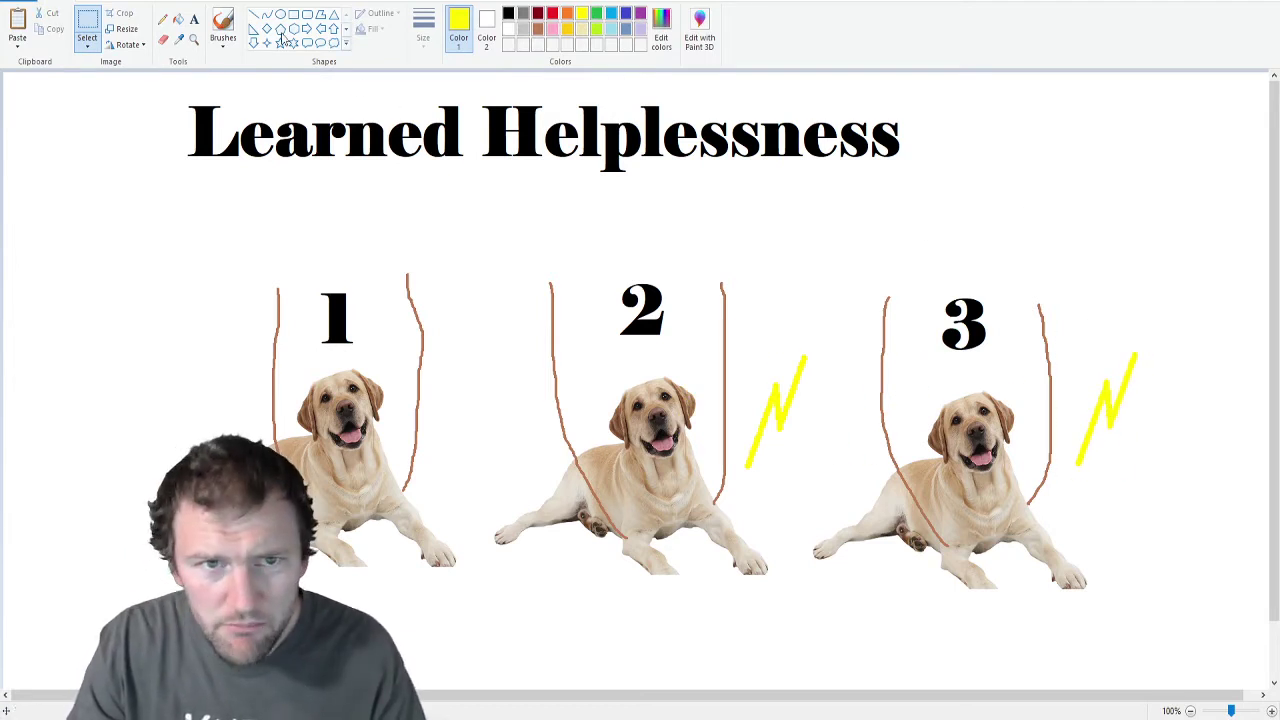
# - Draw a thick black lever line beside dog 2
pyautogui.click(255, 18)
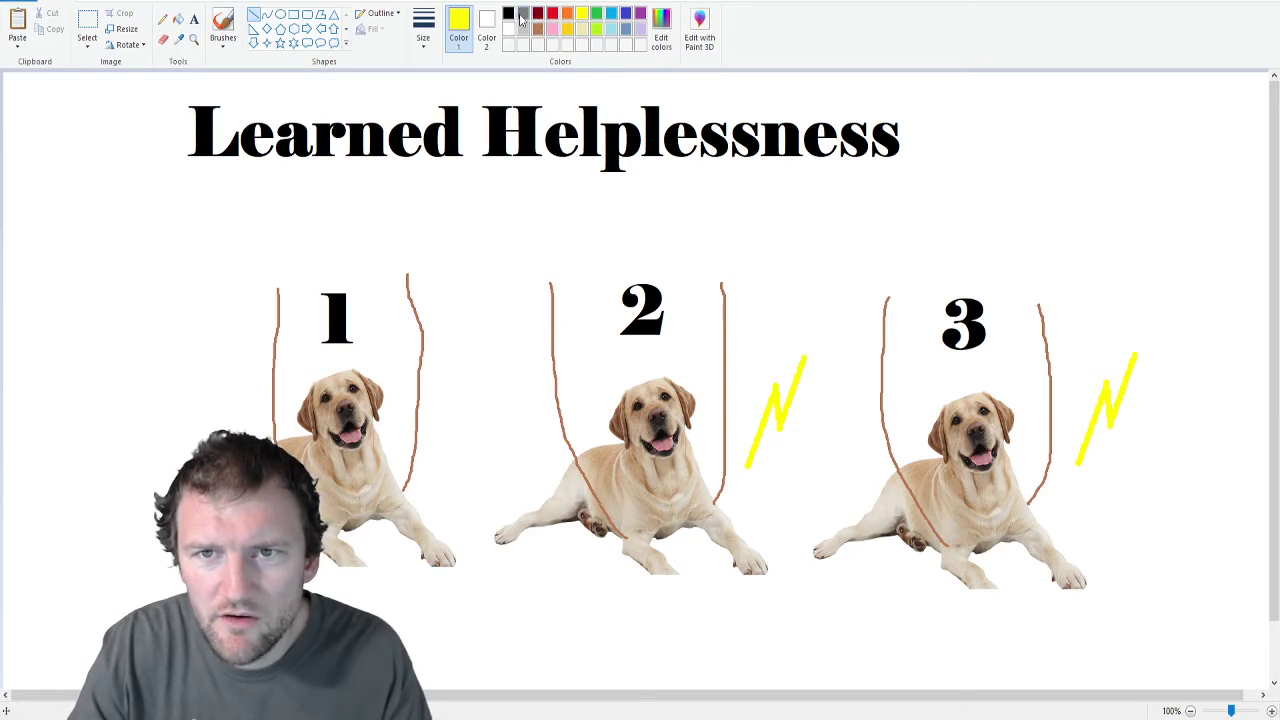
pyautogui.click(508, 14)
pyautogui.click(423, 30)
pyautogui.click(445, 158)
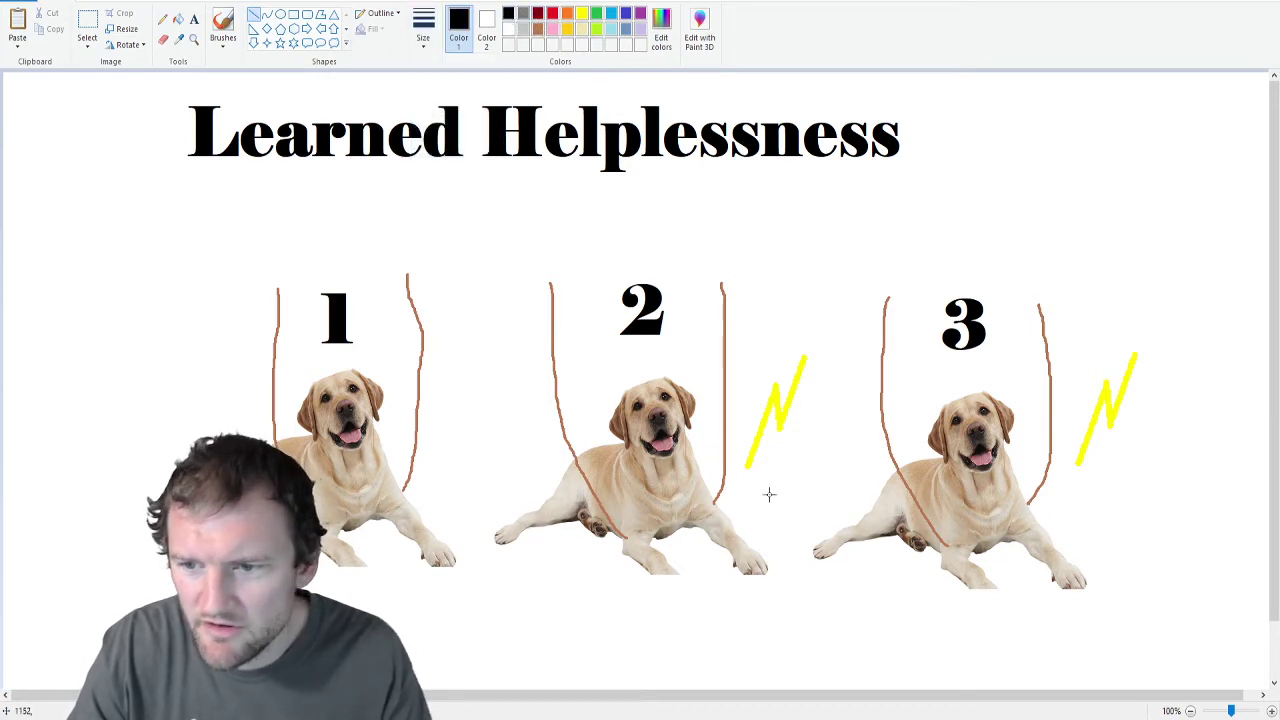
pyautogui.moveTo(714, 433); pyautogui.dragTo(765, 352)
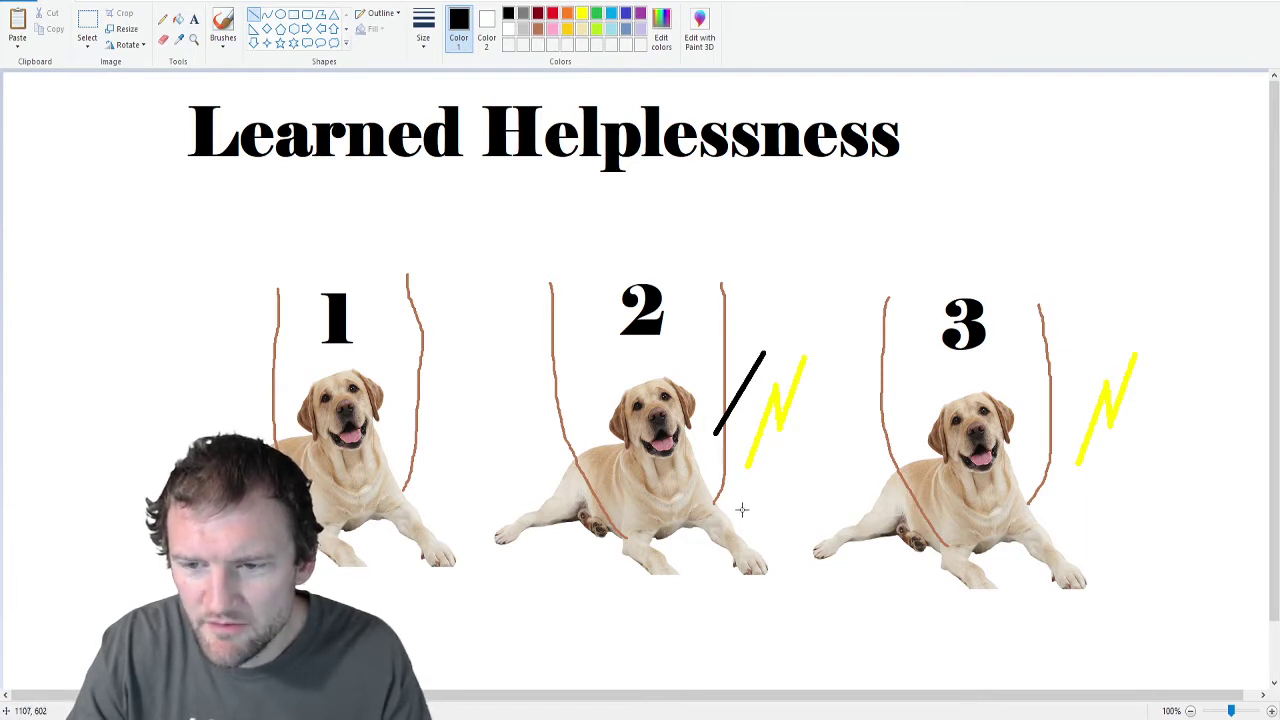
# - Move the selected area below dog 2's right side up near the dog
pyautogui.click(95, 30)
pyautogui.moveTo(700, 512); pyautogui.dragTo(792, 590)
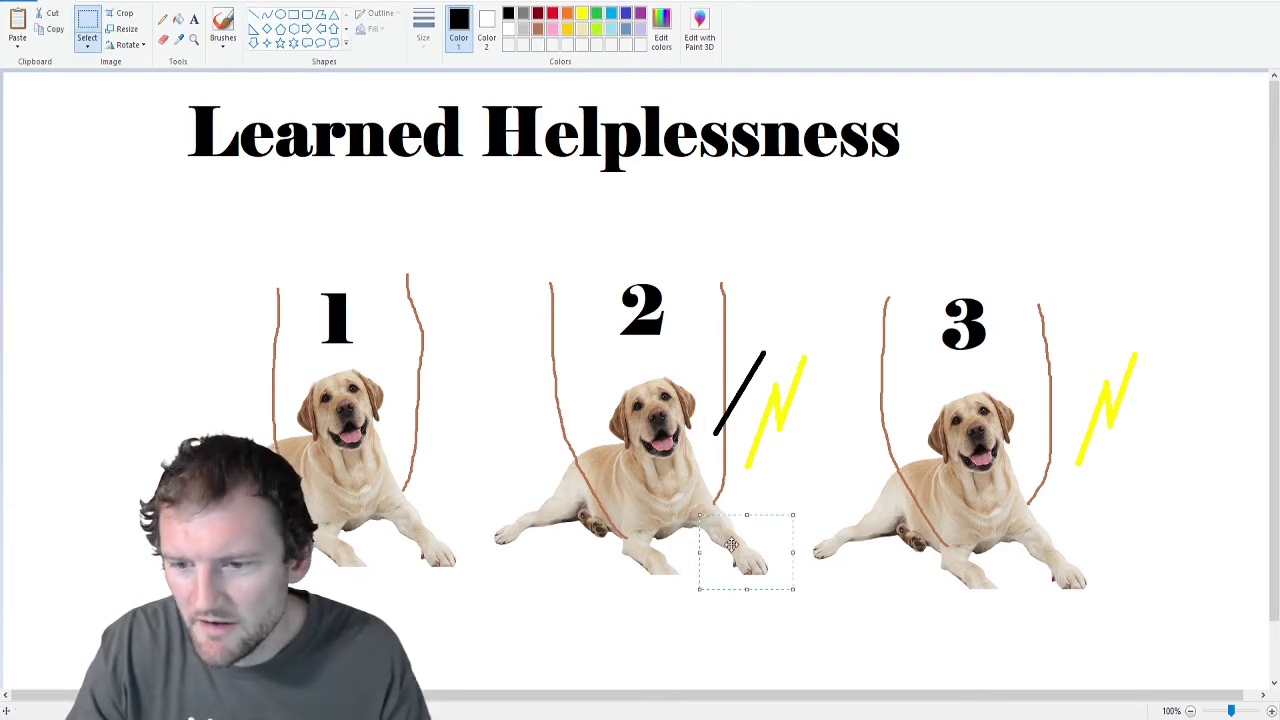
pyautogui.moveTo(732, 545)
pyautogui.mouseDown()
pyautogui.moveTo(667, 381)
pyautogui.moveTo(705, 425)
pyautogui.moveTo(737, 552)
pyautogui.mouseUp()
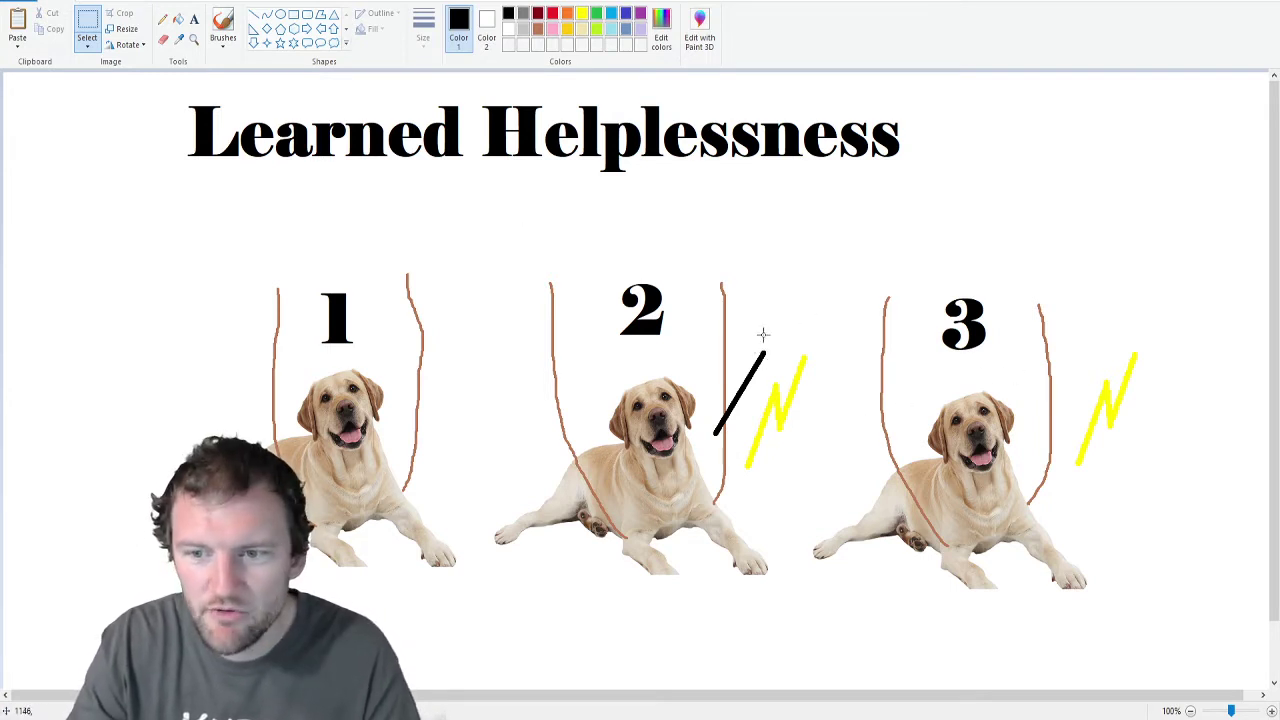
# - Draw a black lever line just left of dog 3's yellow bolt
pyautogui.click(254, 14)
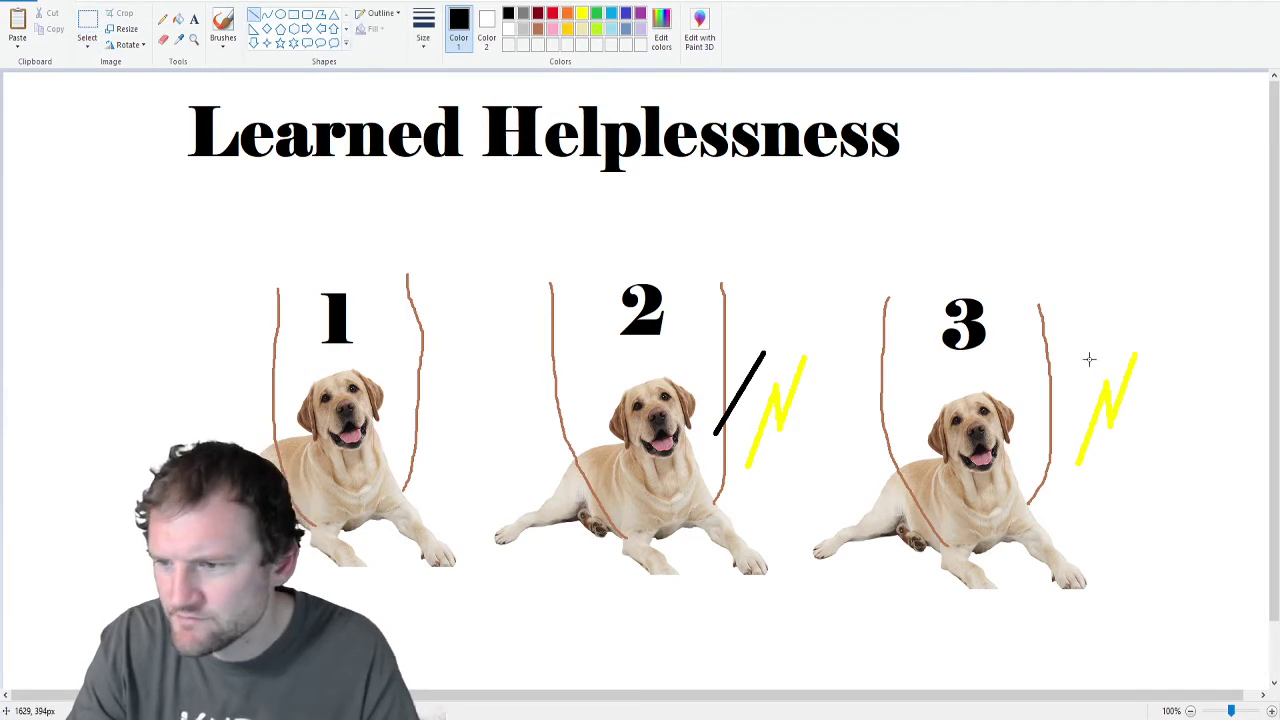
pyautogui.moveTo(1088, 372)
pyautogui.mouseDown()
pyautogui.moveTo(1040, 416)
pyautogui.moveTo(1038, 450)
pyautogui.mouseUp()
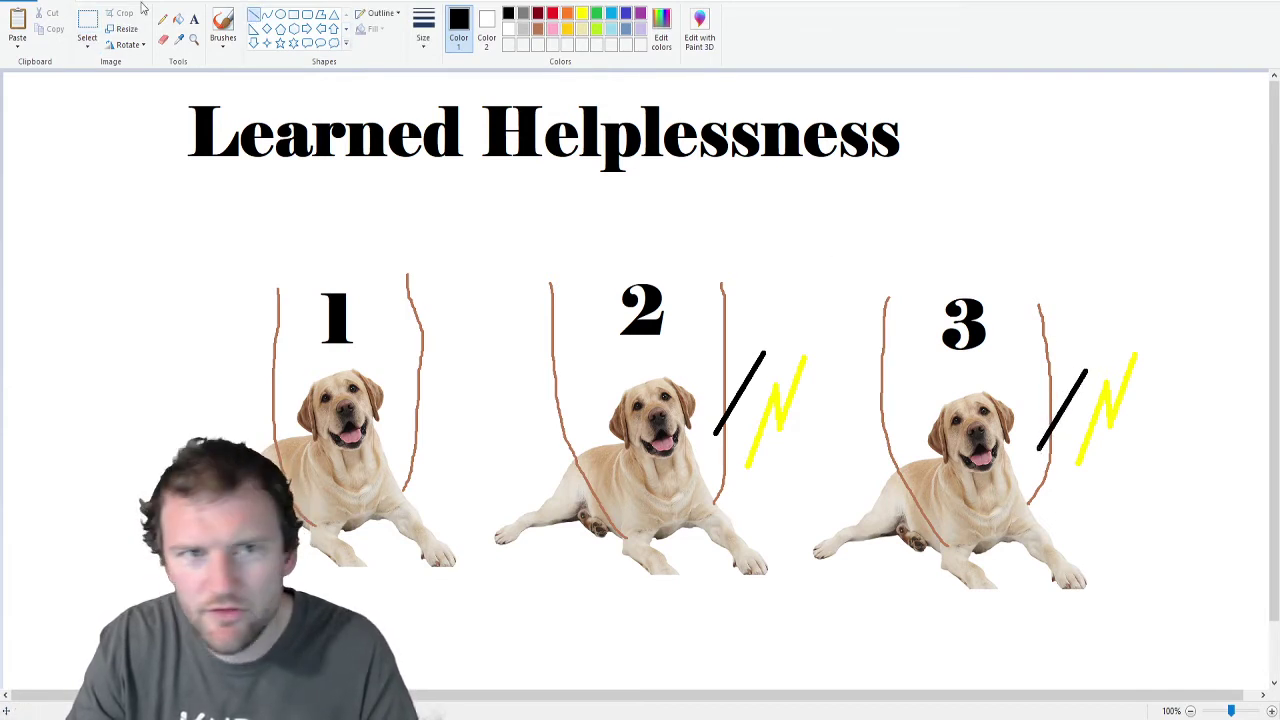
pyautogui.click(87, 28)
pyautogui.moveTo(1028, 532); pyautogui.dragTo(1072, 563)
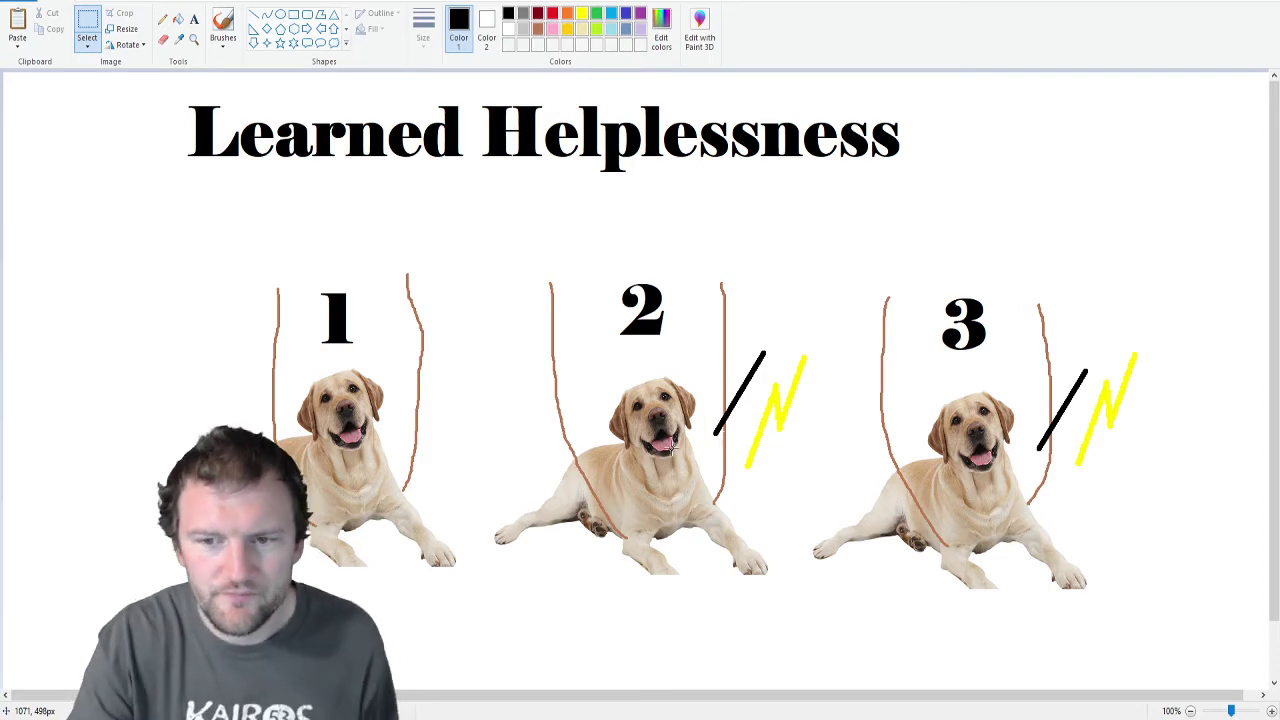
# - Paste a copy of the dog onto the left side of the lower box
pyautogui.scroll(-1, 348, 300)
pyautogui.scroll(1, 352, 293)
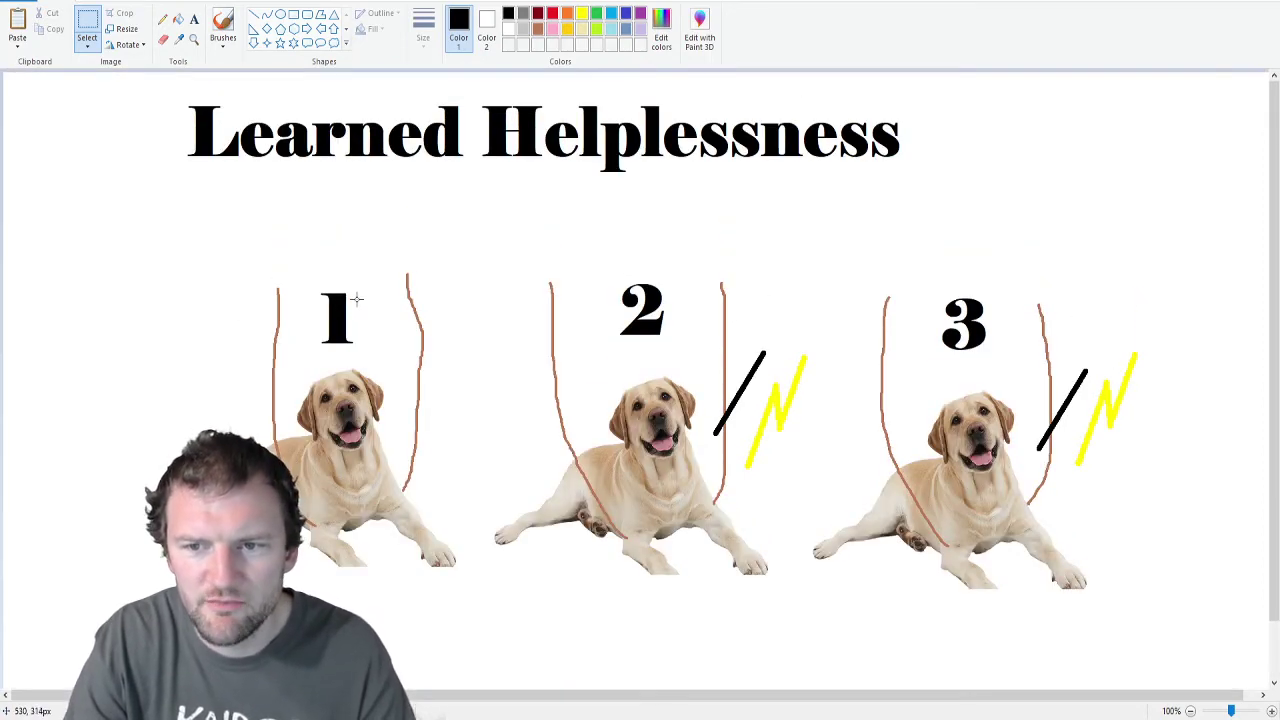
pyautogui.scroll(-3, 443, 256)
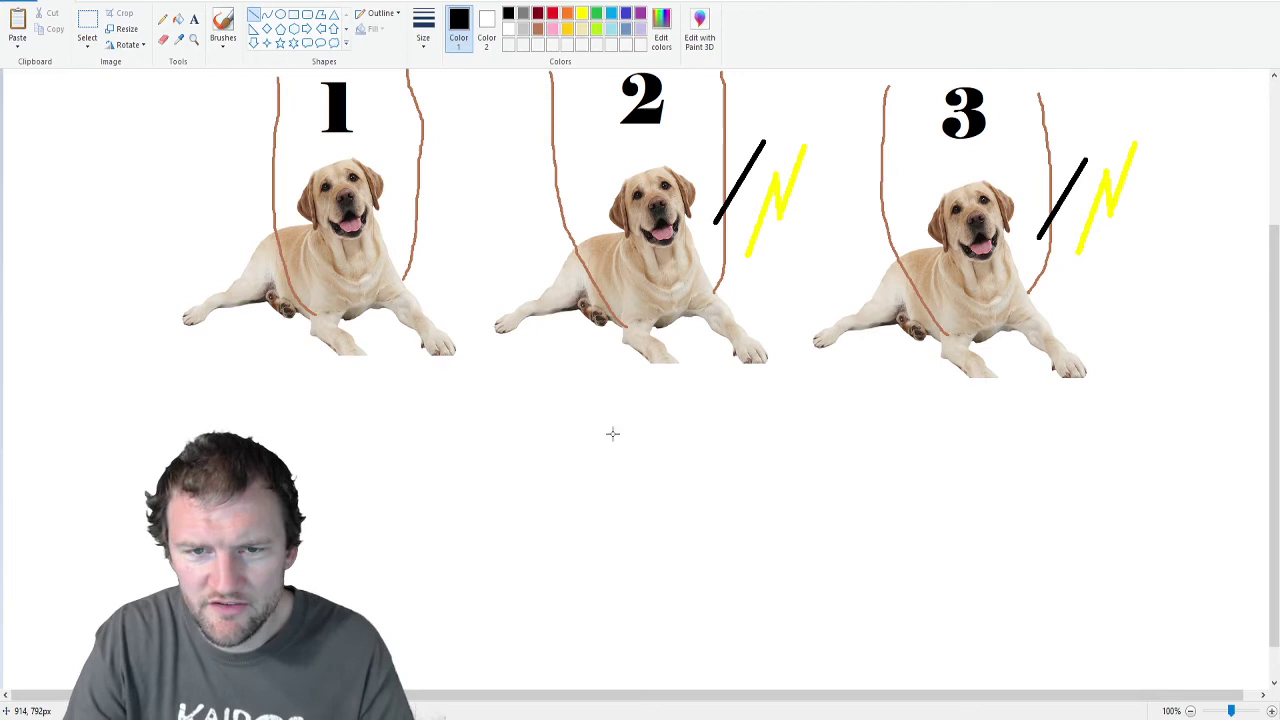
pyautogui.hotkey('ctrl', 'v')
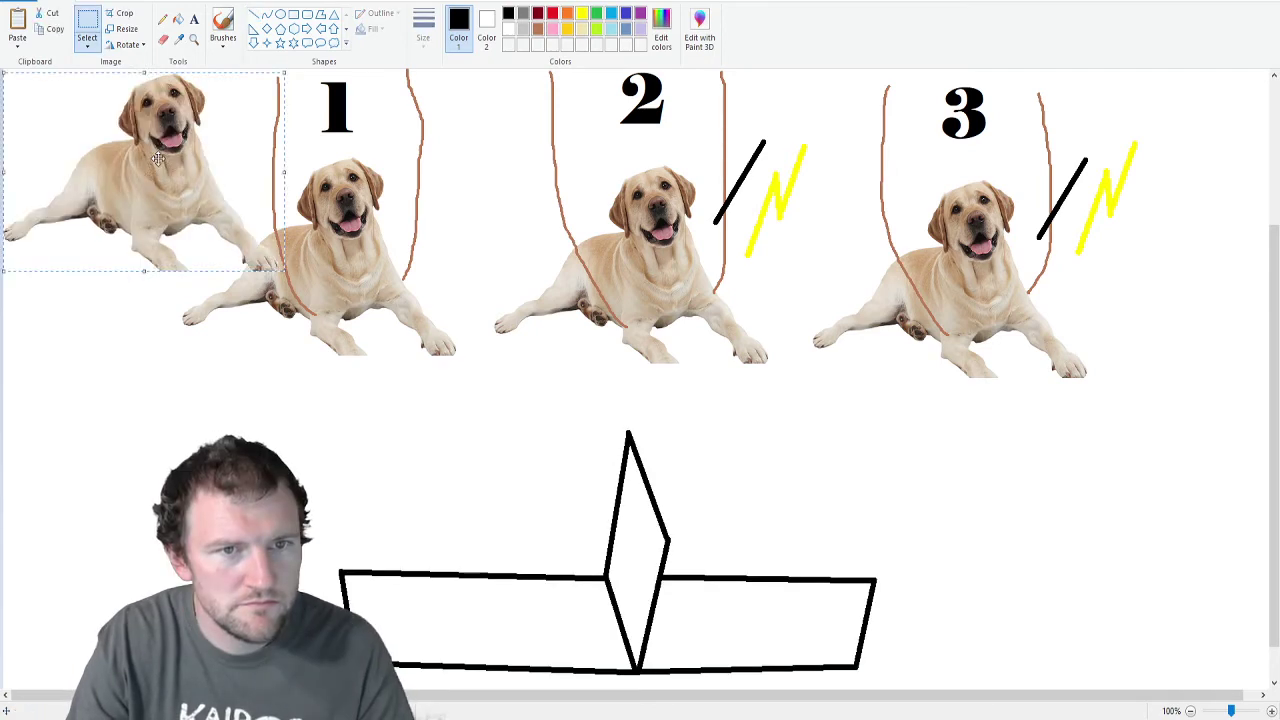
pyautogui.moveTo(156, 157)
pyautogui.mouseDown()
pyautogui.moveTo(454, 539)
pyautogui.moveTo(495, 534)
pyautogui.moveTo(483, 512)
pyautogui.mouseUp()
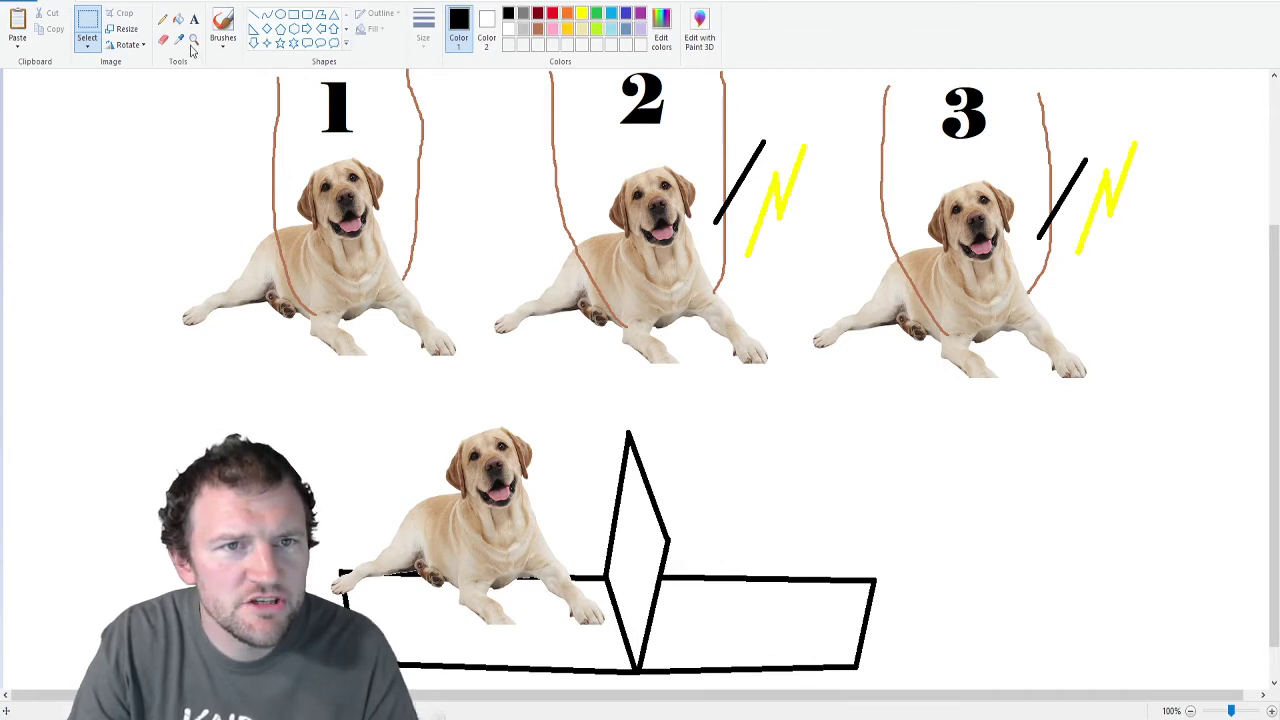
# - Add a copied yellow bolt under the lower dog and draw a smiley on the right
pyautogui.click(87, 50)
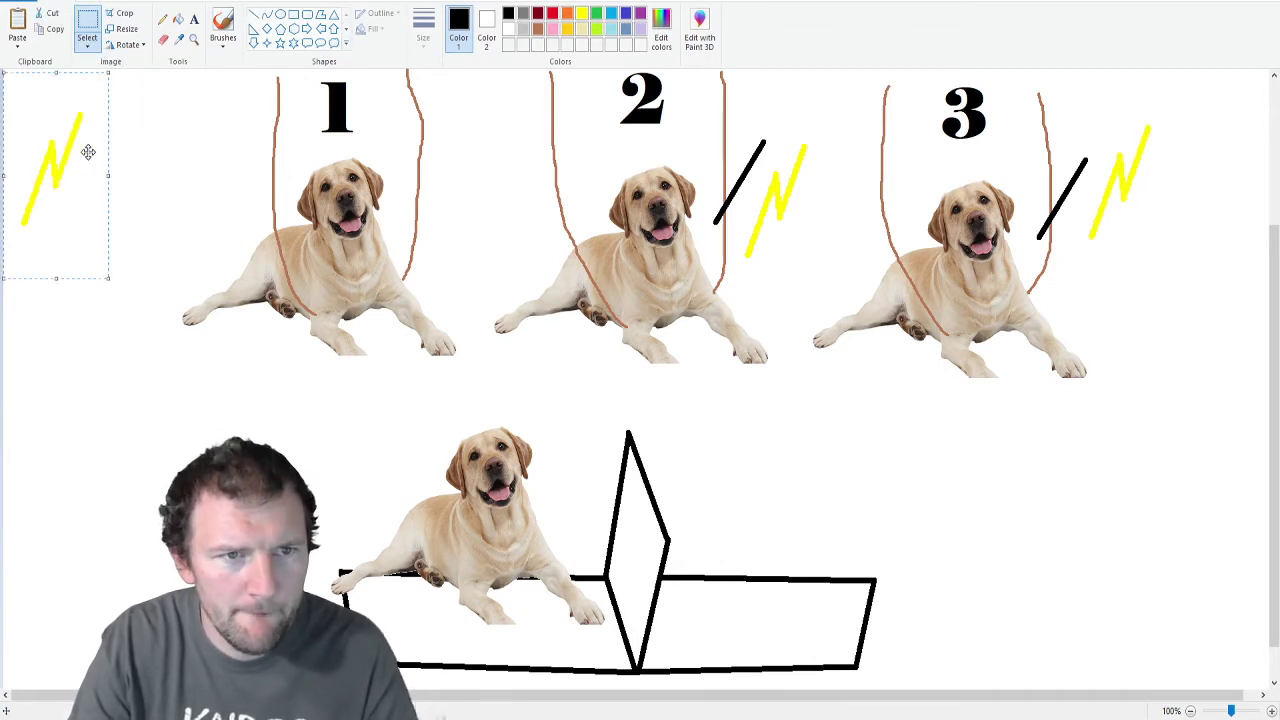
pyautogui.moveTo(88, 151); pyautogui.dragTo(430, 596)
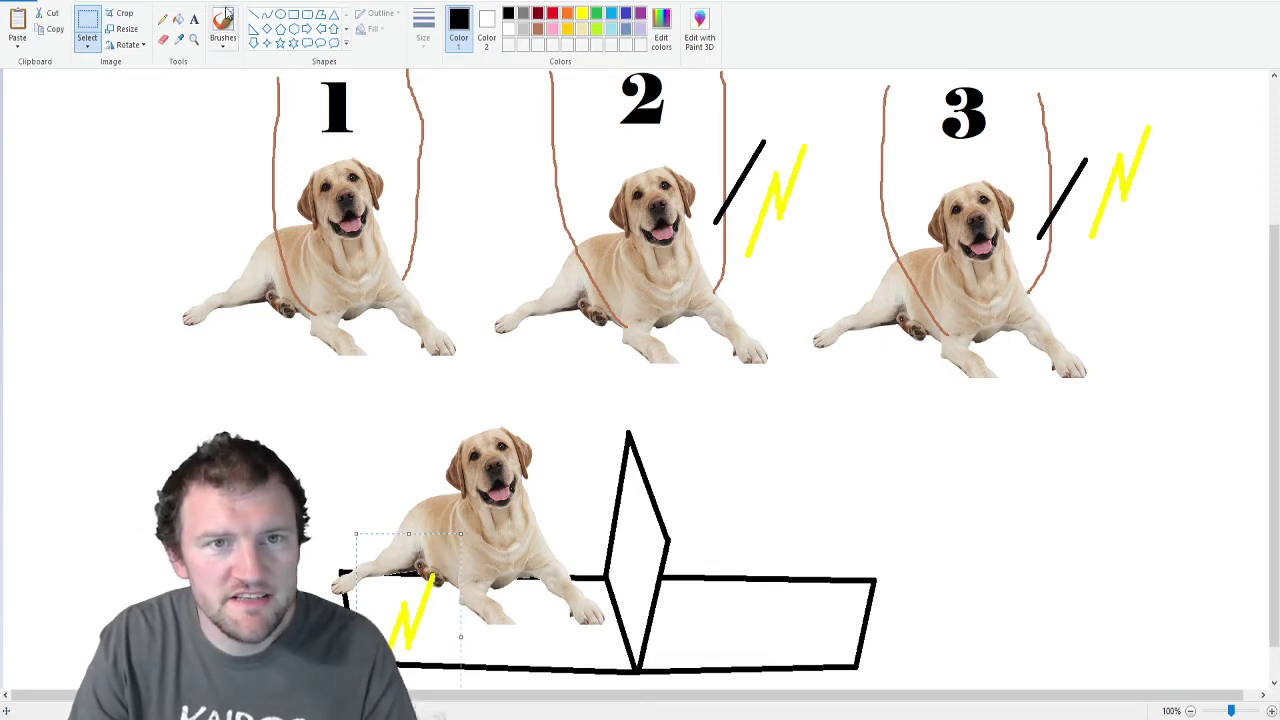
pyautogui.click(285, 15)
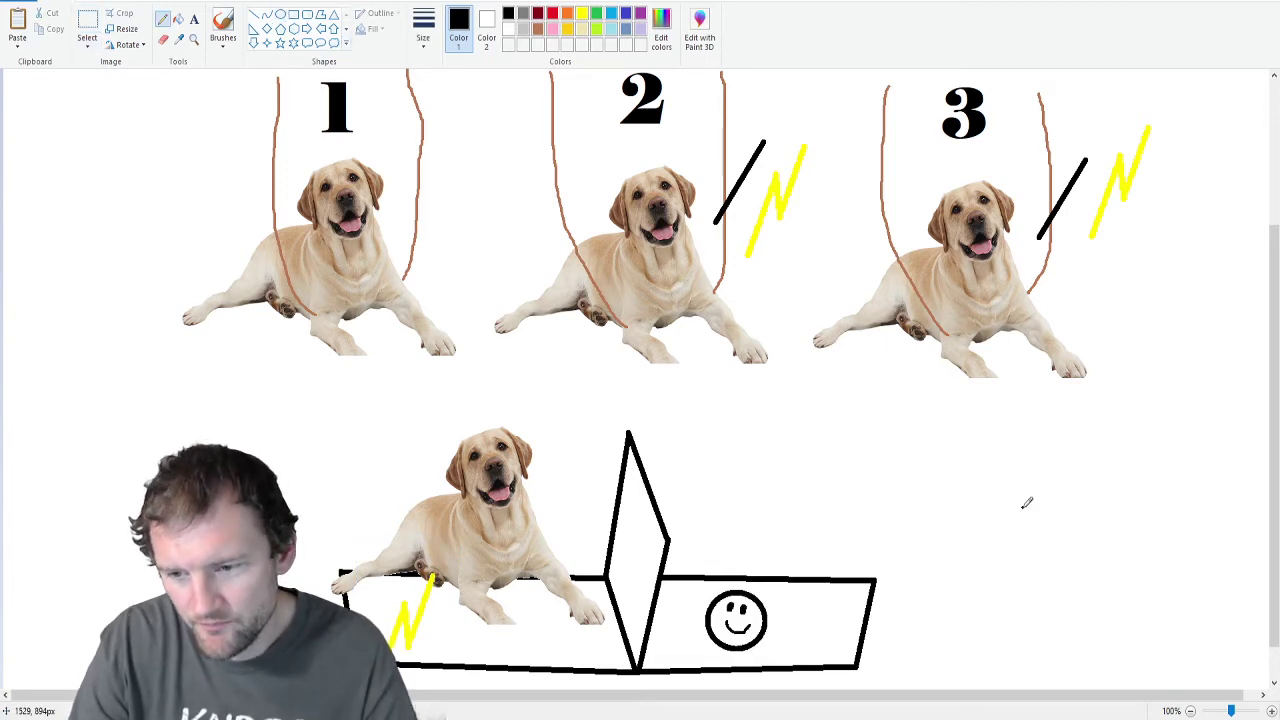
pyautogui.click(1022, 507)
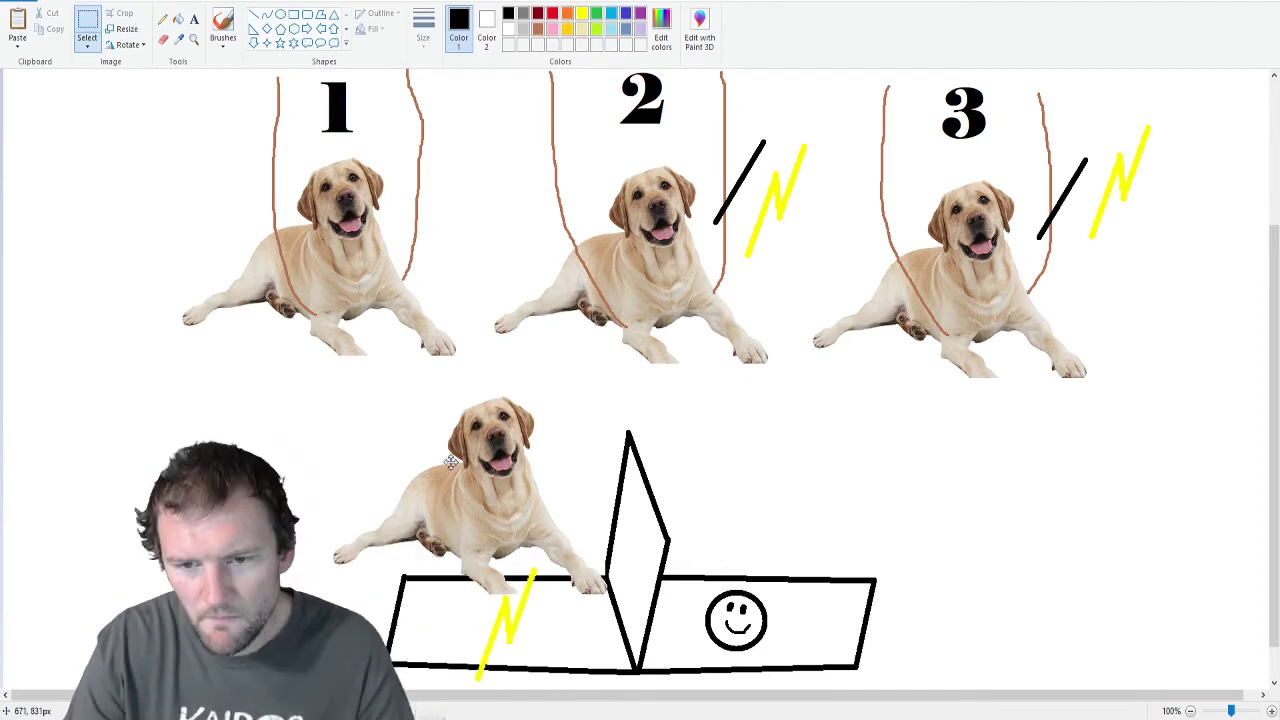
# - Drag the lower dog around until it sits over the box's left compartment
pyautogui.moveTo(407, 464); pyautogui.dragTo(363, 492)
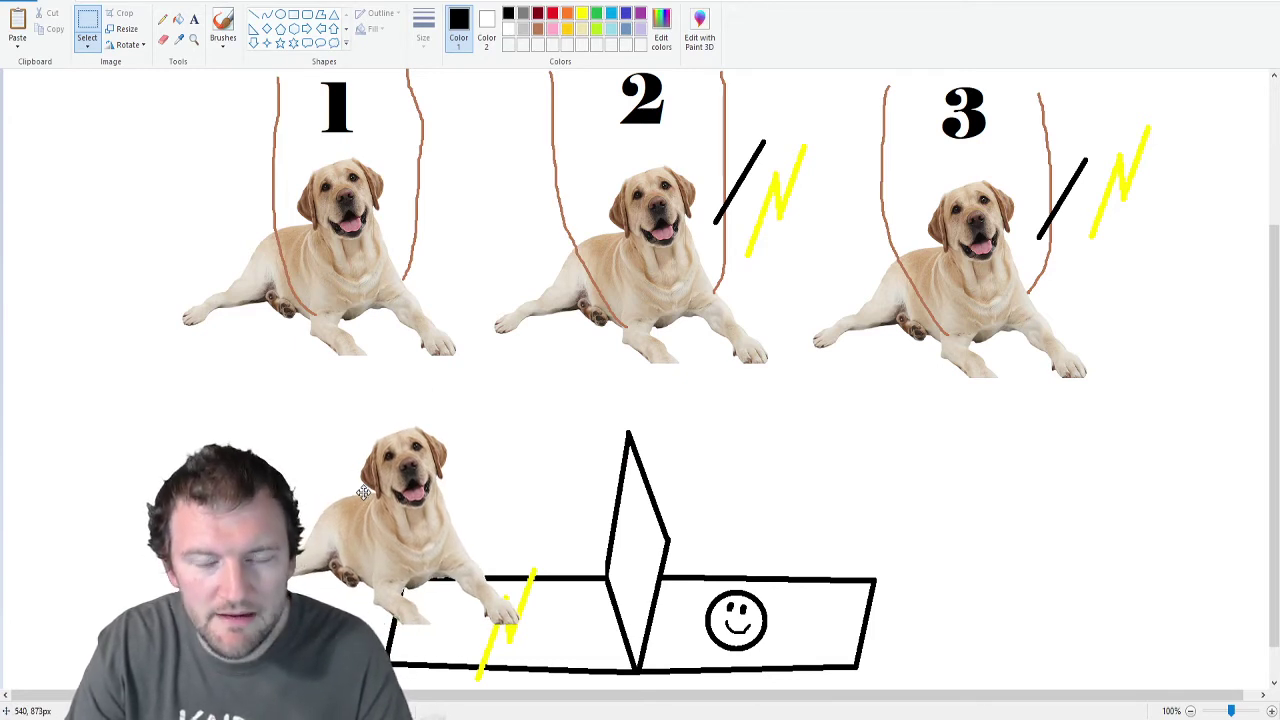
pyautogui.moveTo(363, 492); pyautogui.dragTo(612, 231)
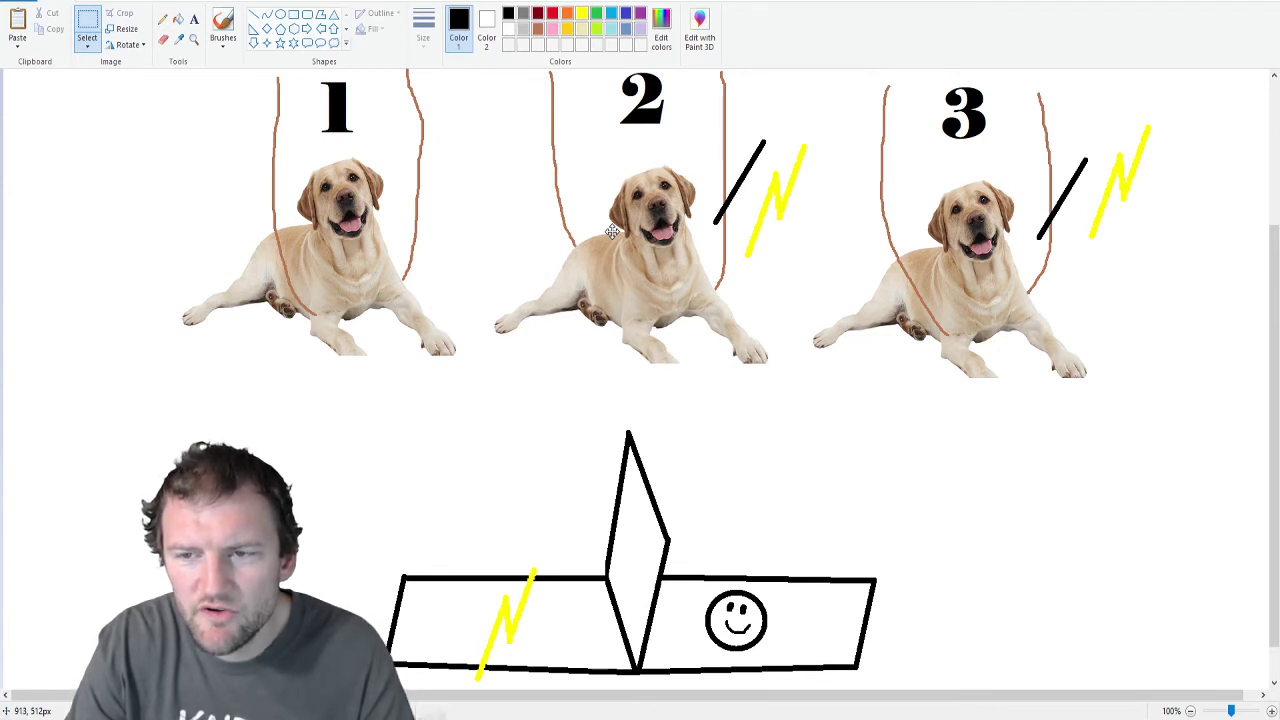
pyautogui.moveTo(612, 231)
pyautogui.mouseDown()
pyautogui.moveTo(723, 208)
pyautogui.moveTo(566, 237)
pyautogui.moveTo(584, 103)
pyautogui.moveTo(449, 523)
pyautogui.moveTo(450, 399)
pyautogui.moveTo(650, 339)
pyautogui.moveTo(468, 499)
pyautogui.moveTo(441, 552)
pyautogui.moveTo(459, 529)
pyautogui.moveTo(788, 515)
pyautogui.moveTo(560, 367)
pyautogui.moveTo(490, 519)
pyautogui.moveTo(1056, 145)
pyautogui.moveTo(936, 250)
pyautogui.moveTo(875, 256)
pyautogui.moveTo(441, 503)
pyautogui.moveTo(461, 535)
pyautogui.mouseUp()
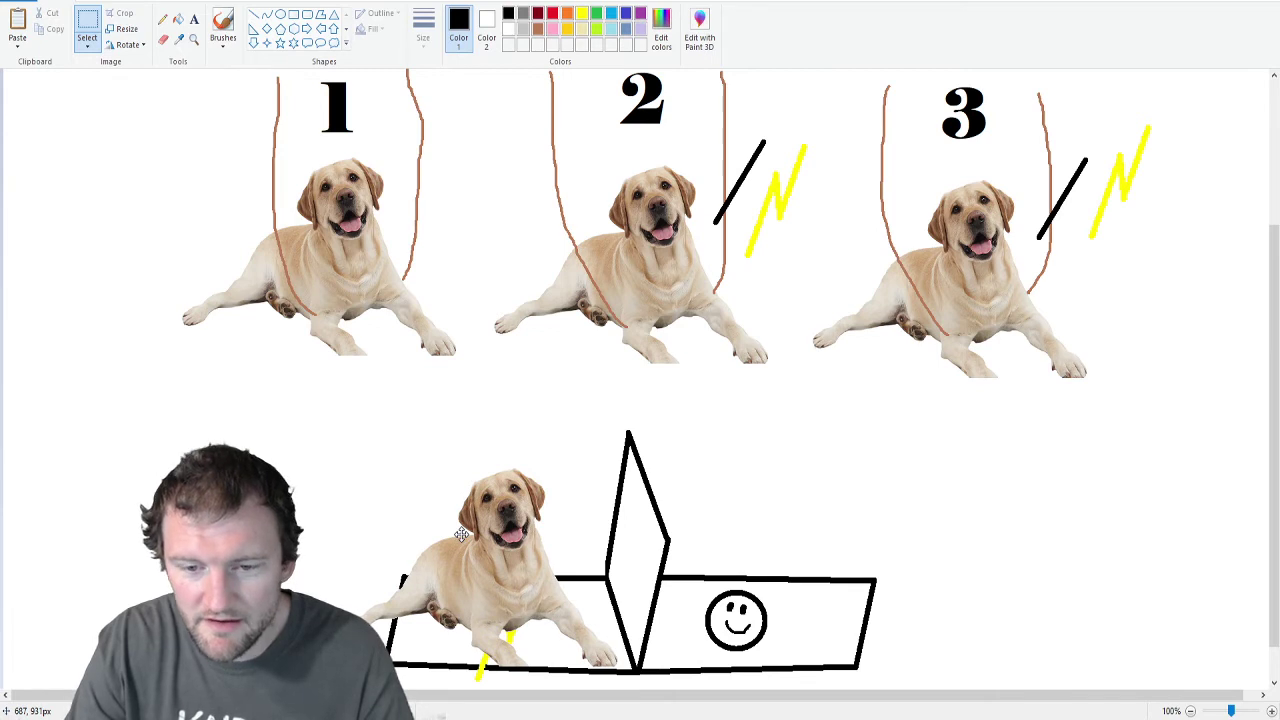
# - Delete the floating copied dog from the box, then scroll to review the diagram
pyautogui.press('Delete')
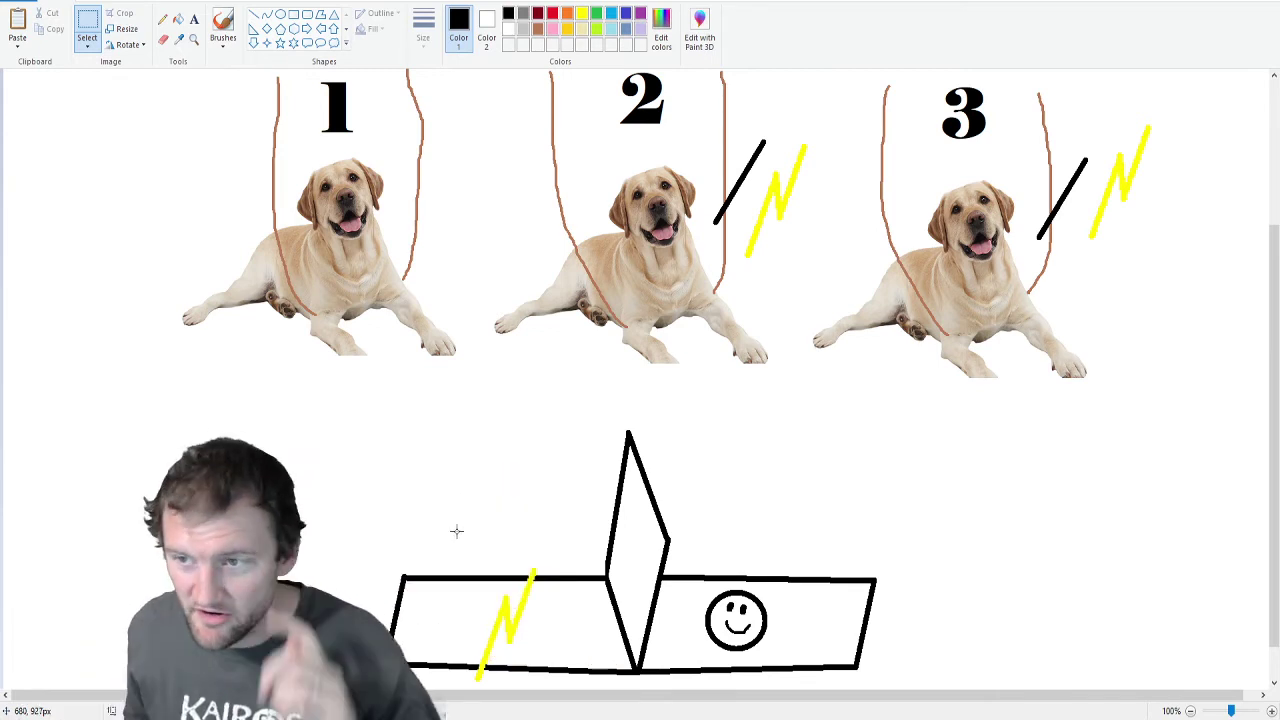
pyautogui.scroll(3, 456, 531)
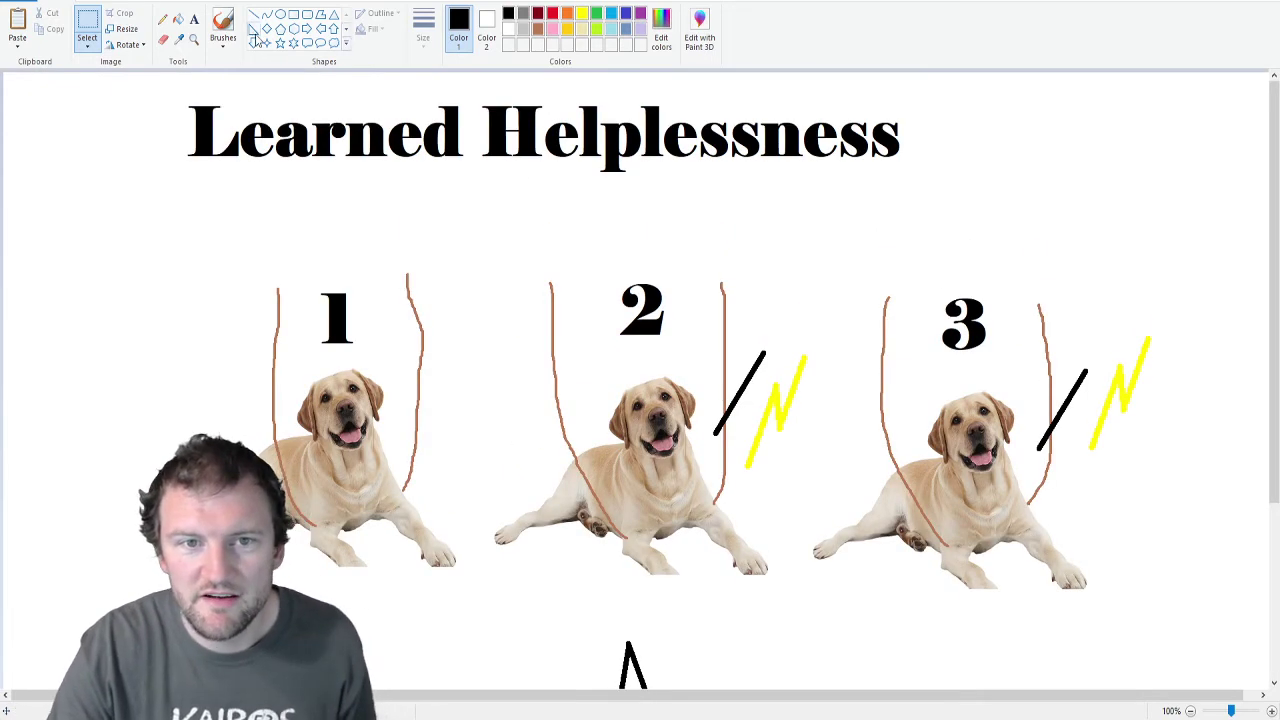
pyautogui.scroll(-3, 943, 237)
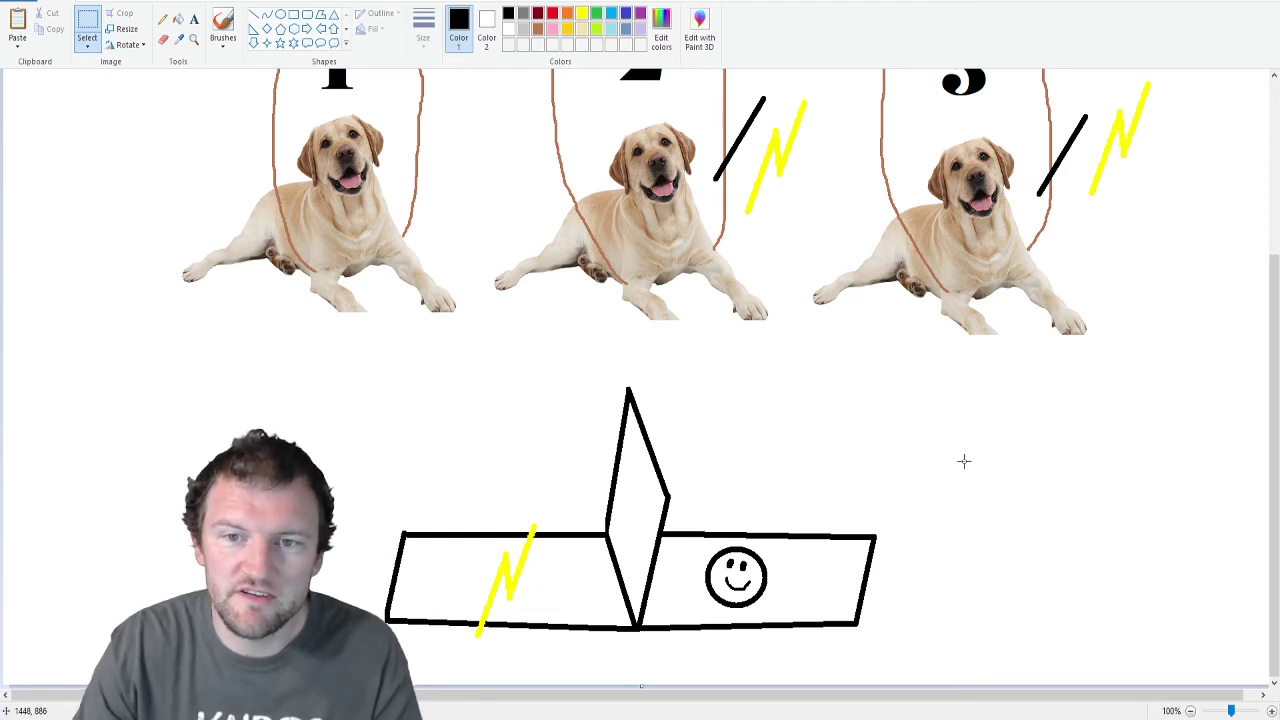
pyautogui.scroll(3, 963, 457)
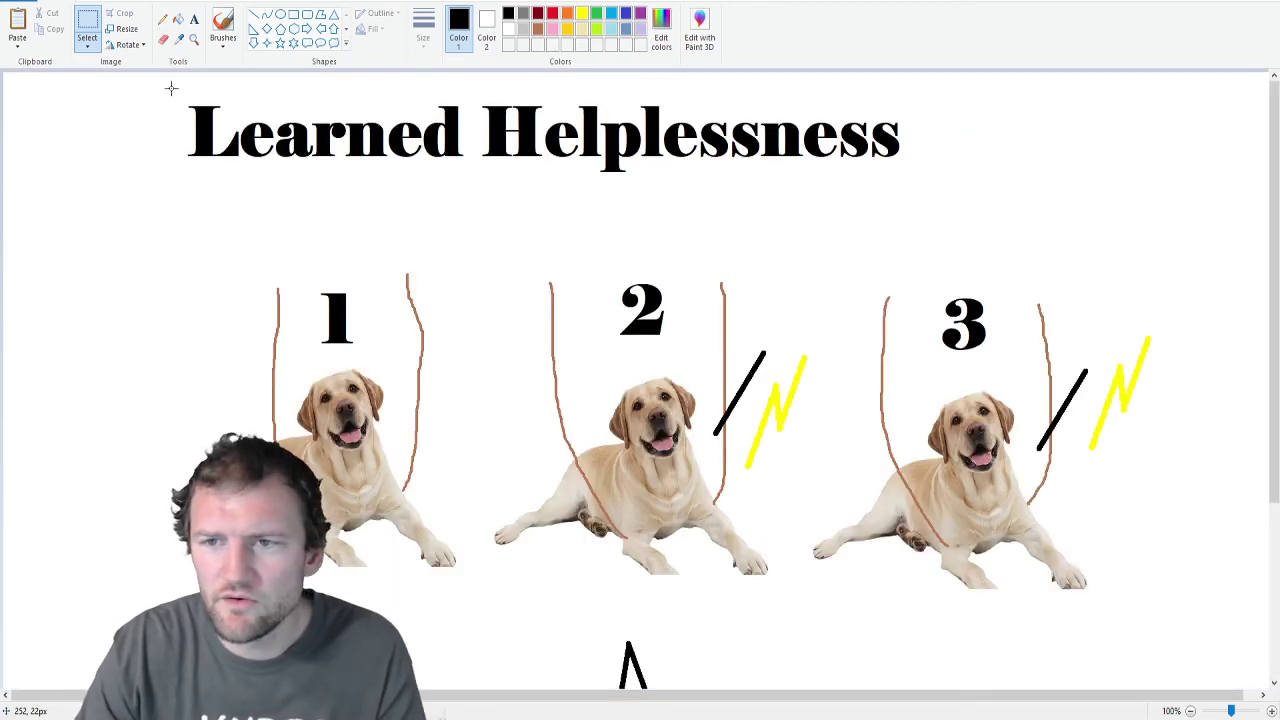
pyautogui.scroll(-3, 278, 120)
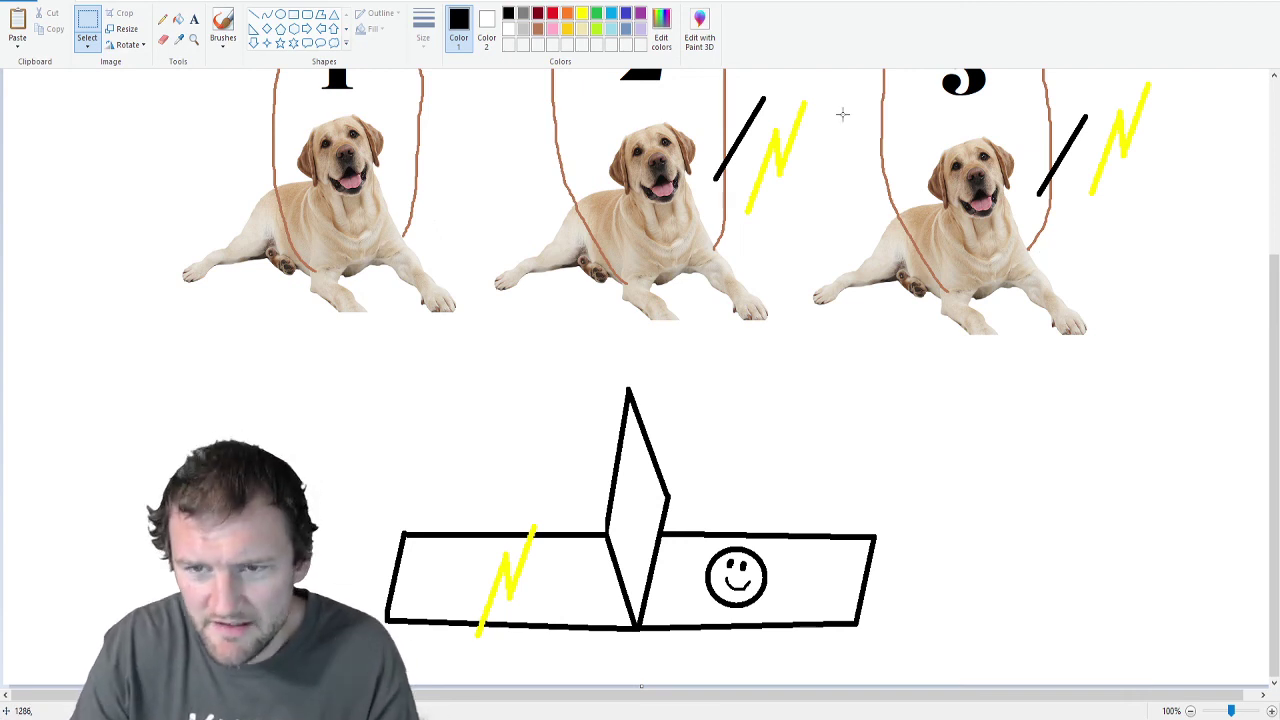
pyautogui.scroll(3, 680, 289)
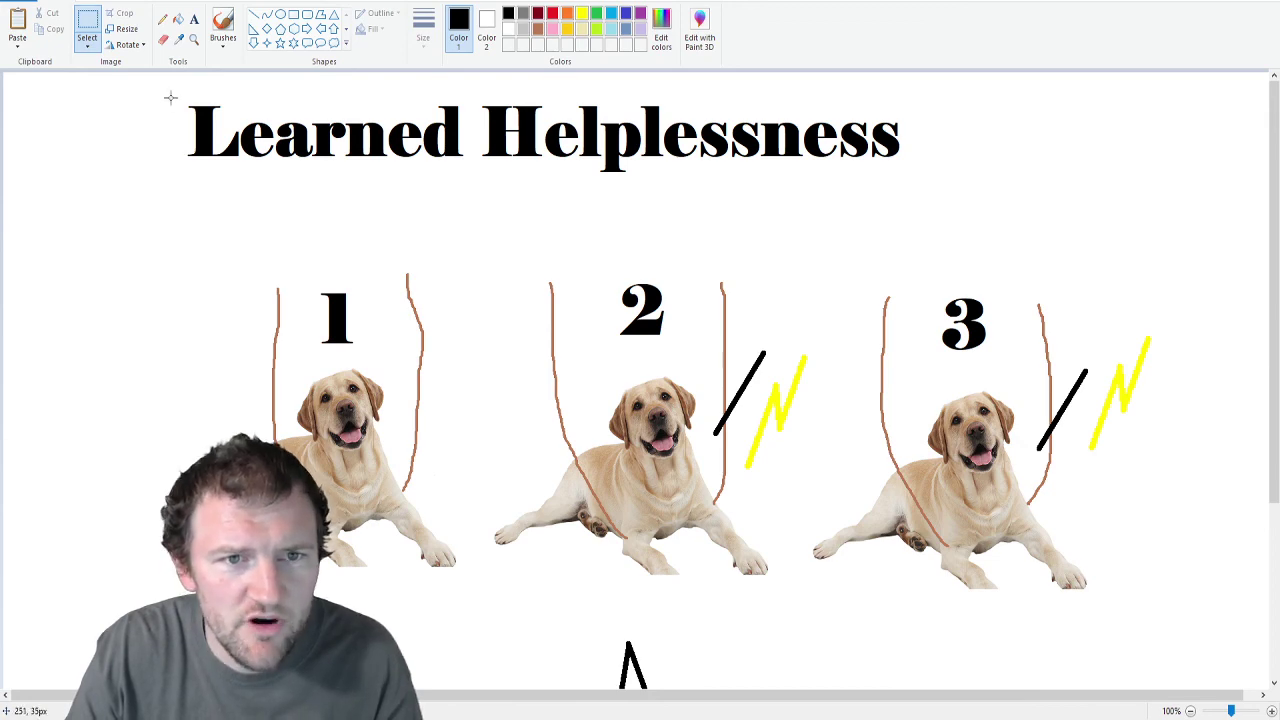
pyautogui.moveTo(171, 97); pyautogui.dragTo(955, 189)
pyautogui.click(961, 178)
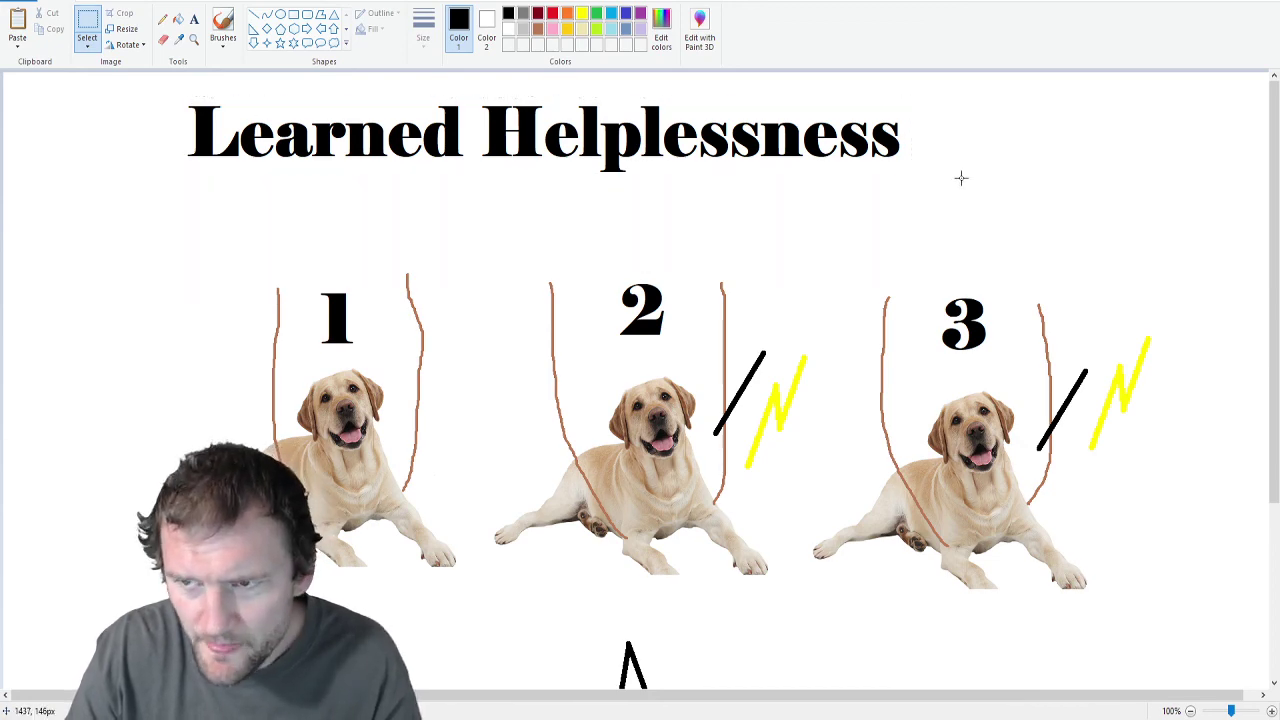
pyautogui.scroll(-3, 962, 190)
pyautogui.scroll(3, 950, 258)
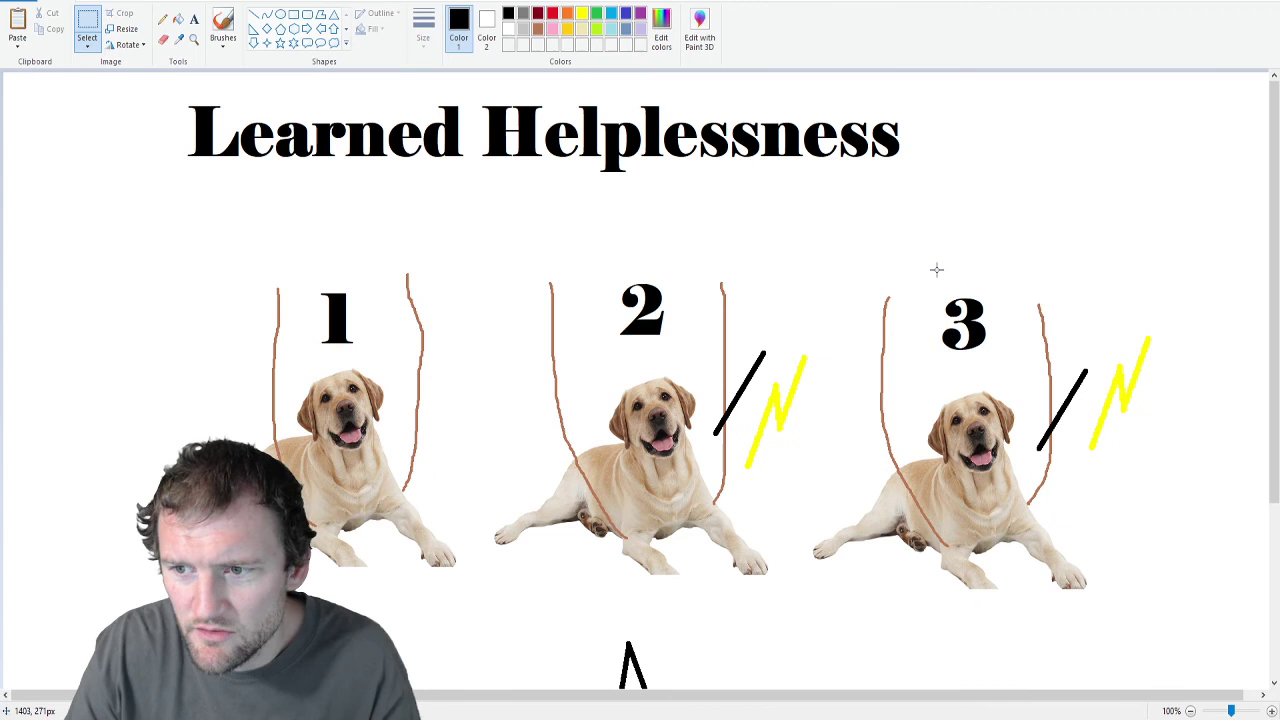
pyautogui.moveTo(812, 263); pyautogui.dragTo(1171, 612)
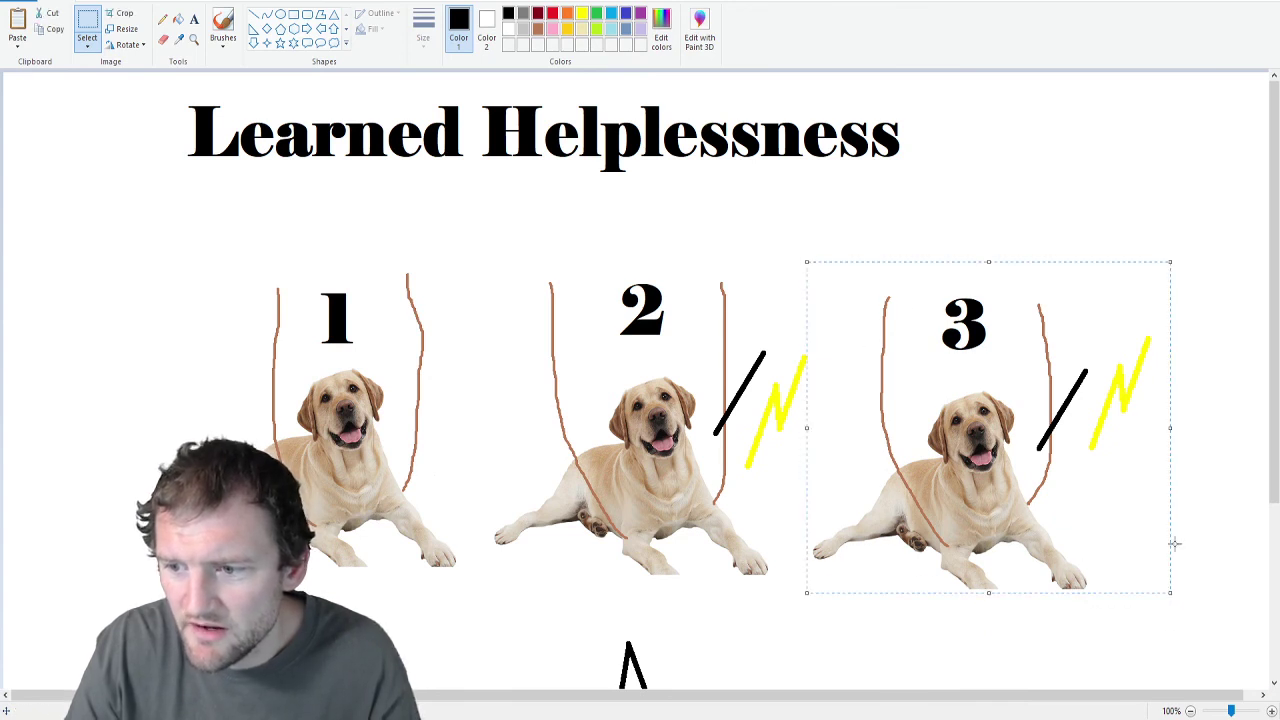
pyautogui.click(1208, 481)
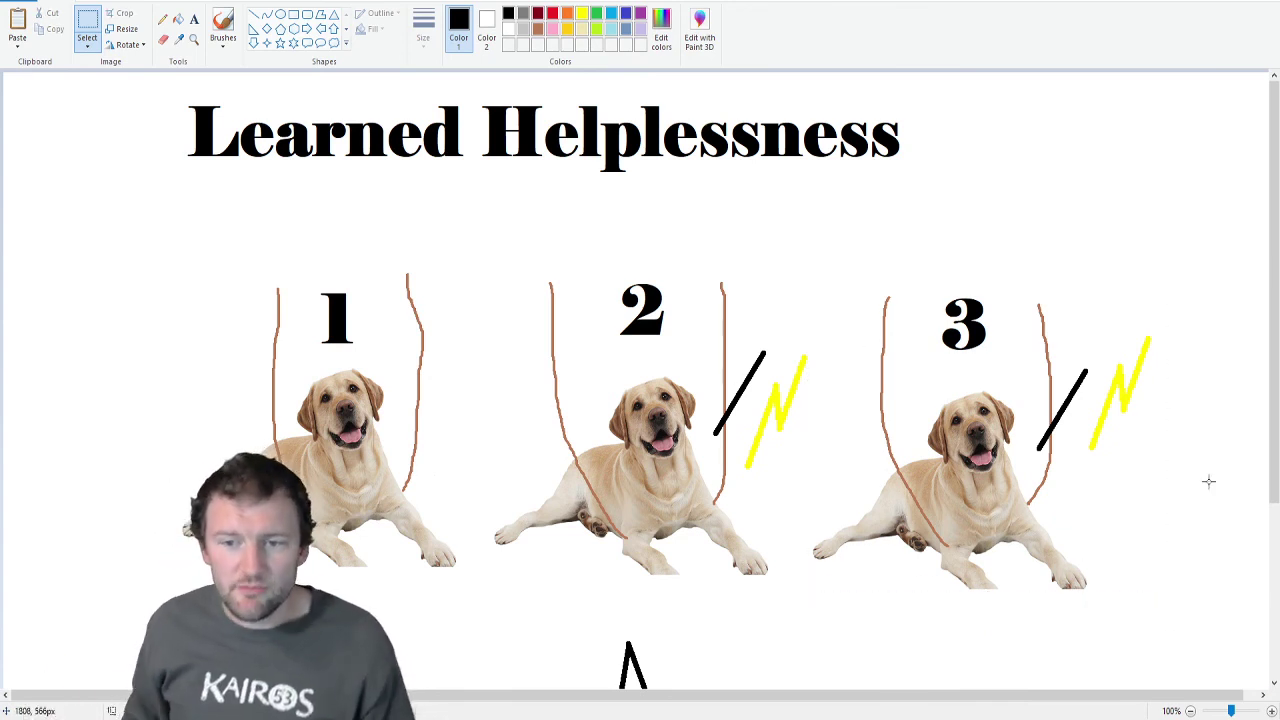